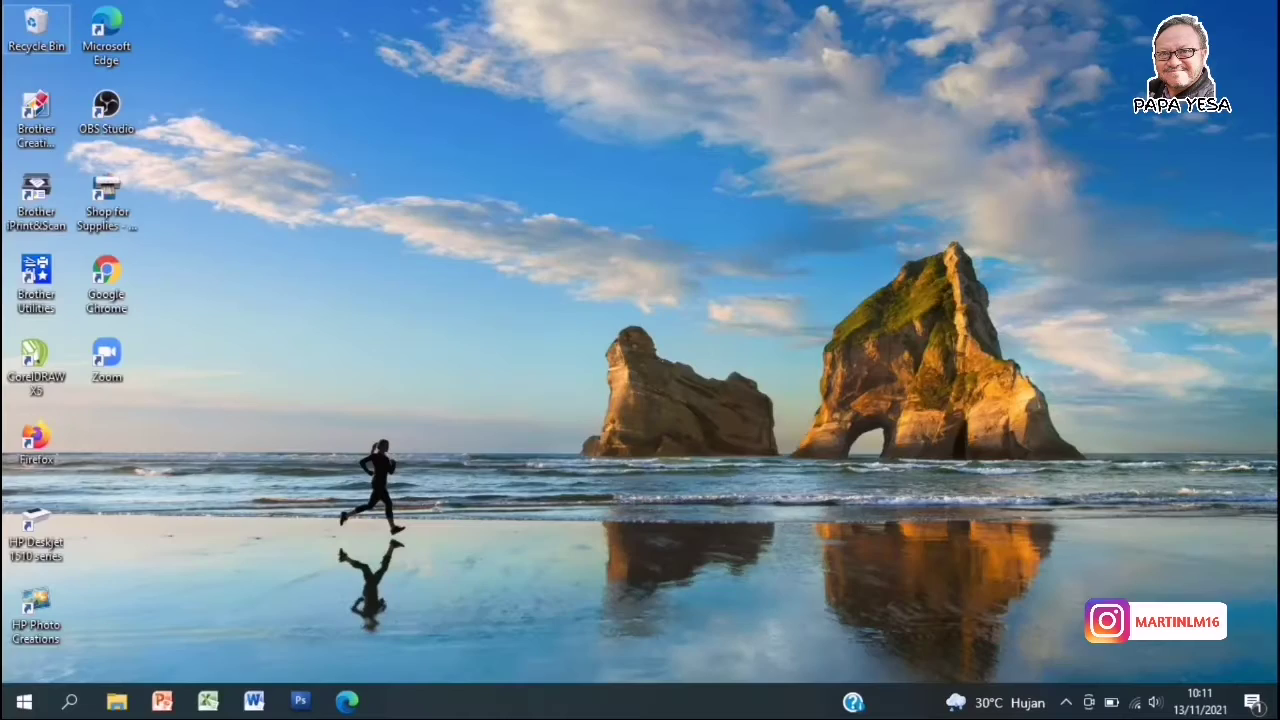
Open the Recycle Bin and empty it, permanently deleting DCP-T700W-inst-B1-AP and win-g3000-1_1-n_mcd
double_click(51, 42)
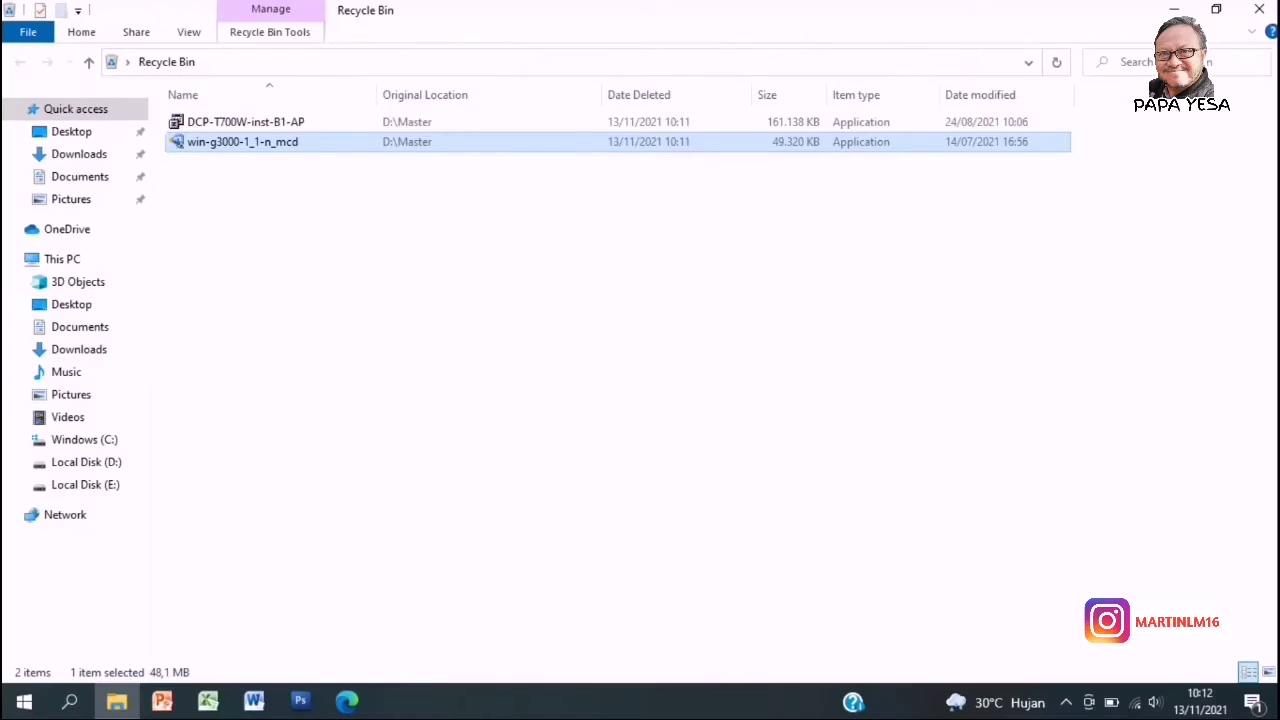
left_click(270, 32)
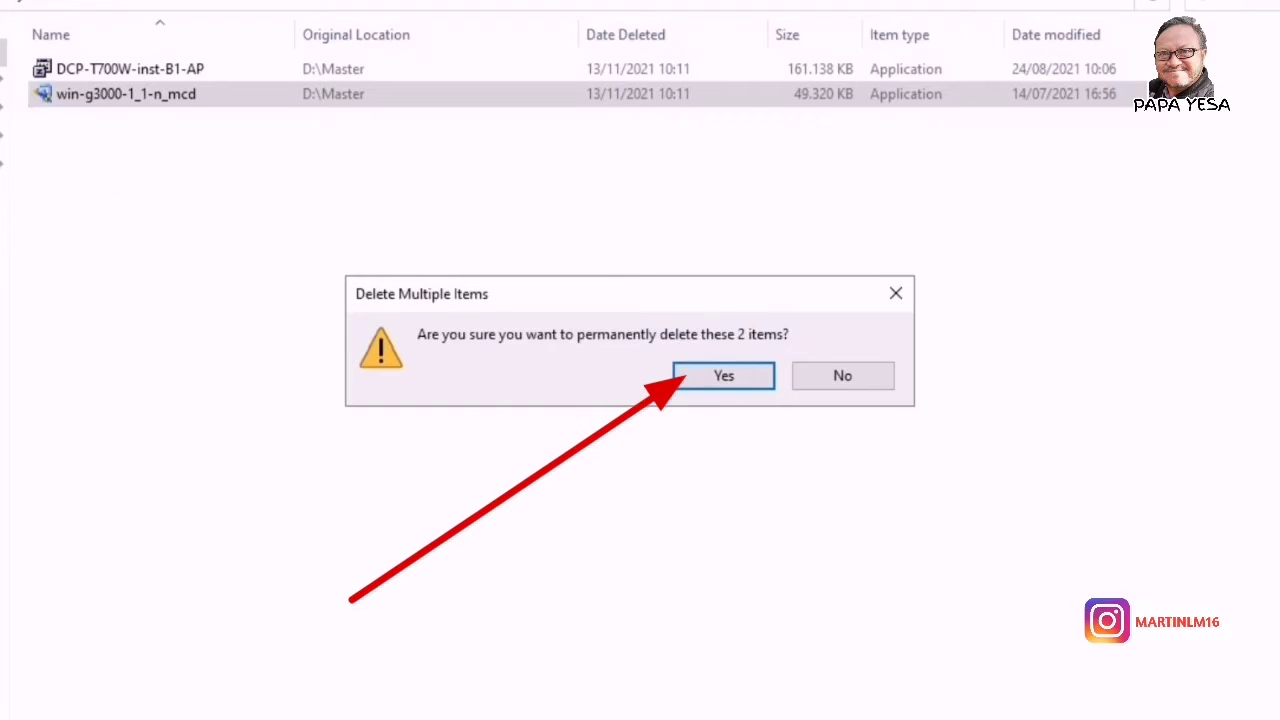
key("Return")
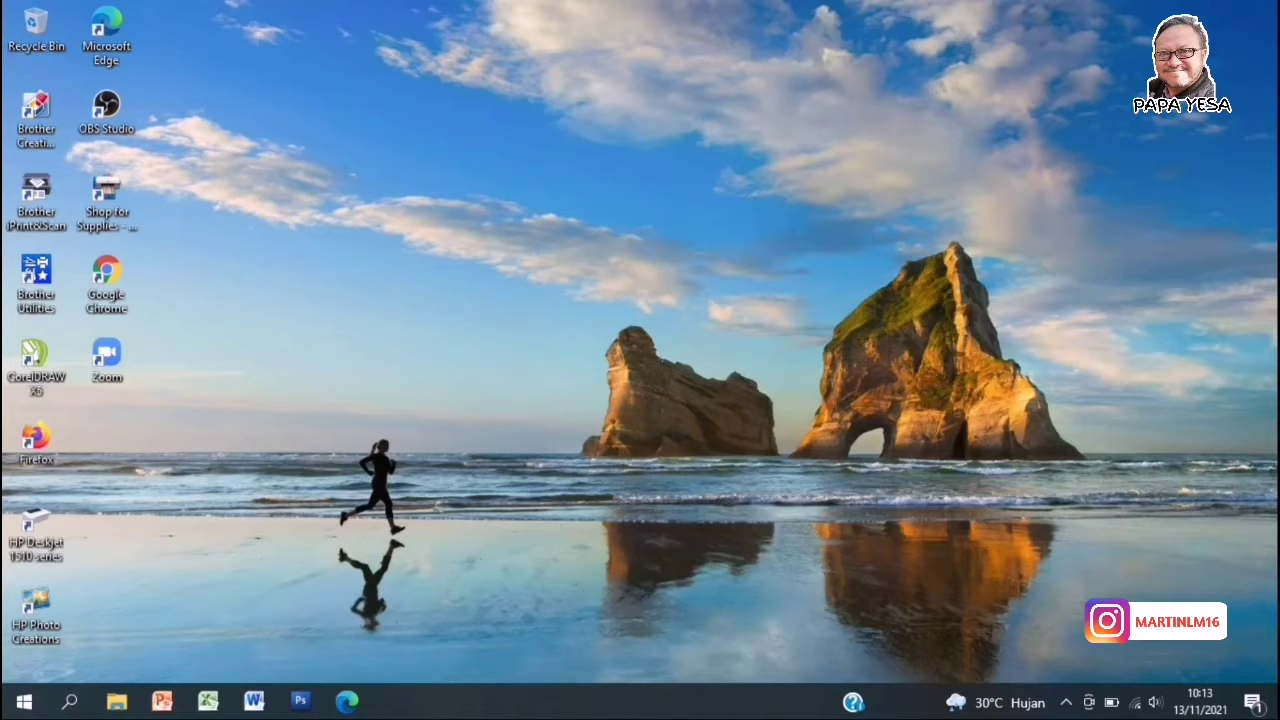
Empty the Recycle Bin directly from the desktop without opening it, confirming the permanent deletion
right_click(38, 44)
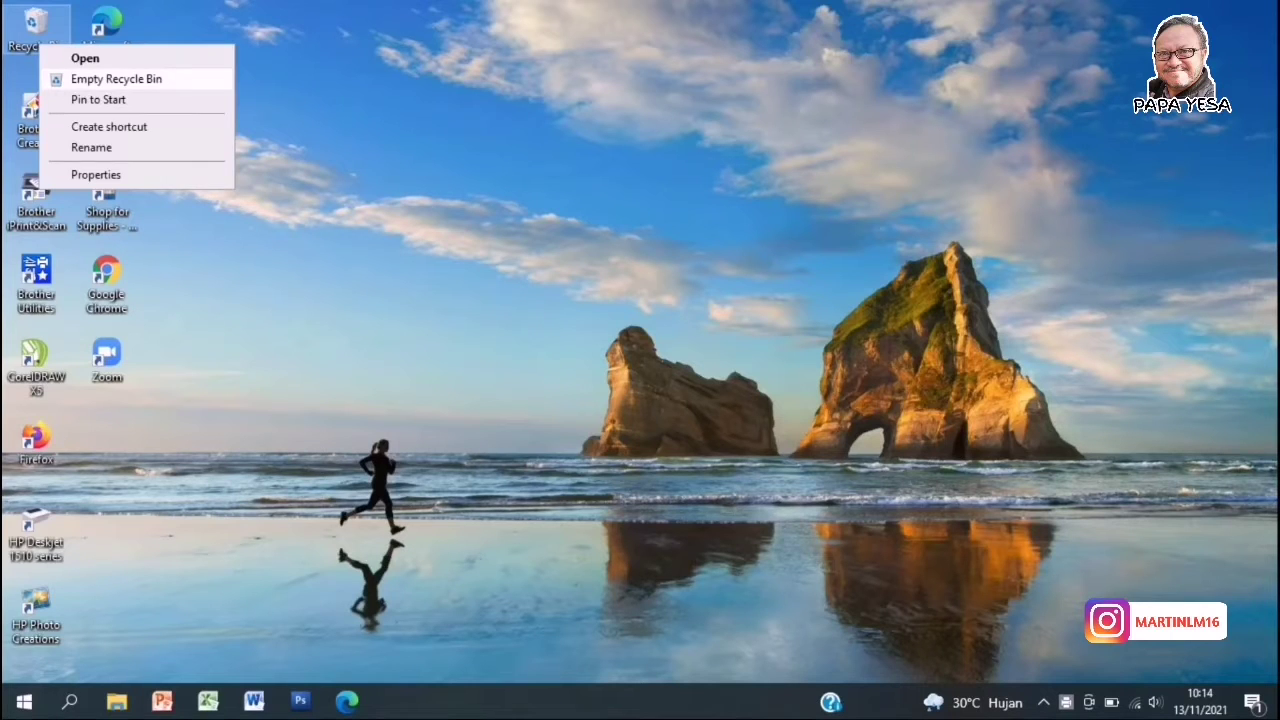
left_click(115, 79)
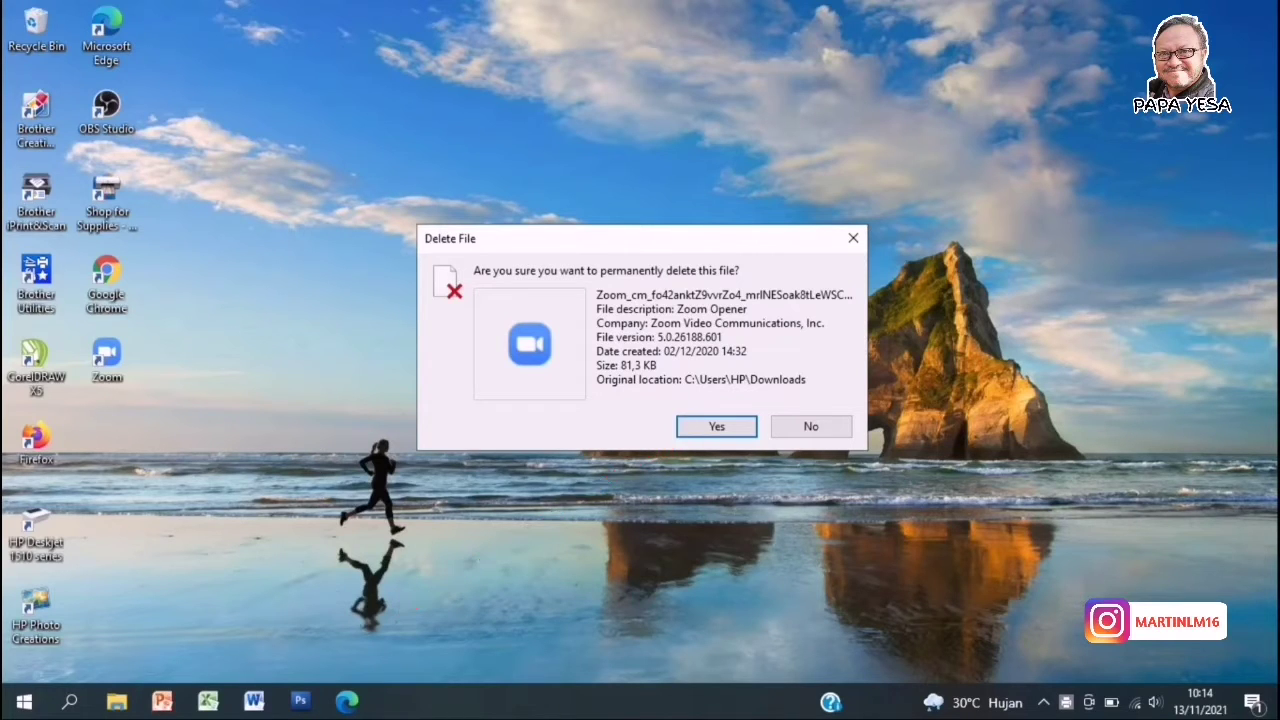
left_click(716, 426)
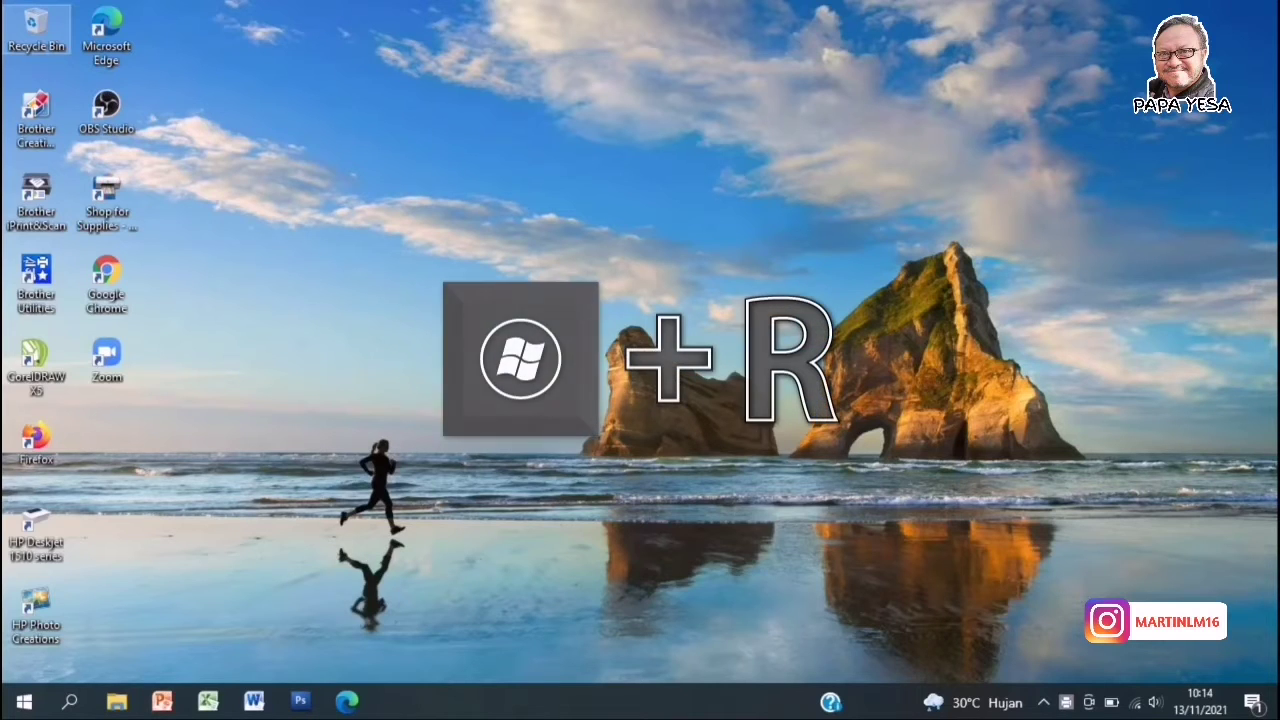
Open the Windows Temp folder by running "temp" and grant permanent access to the folder
key("super+r")
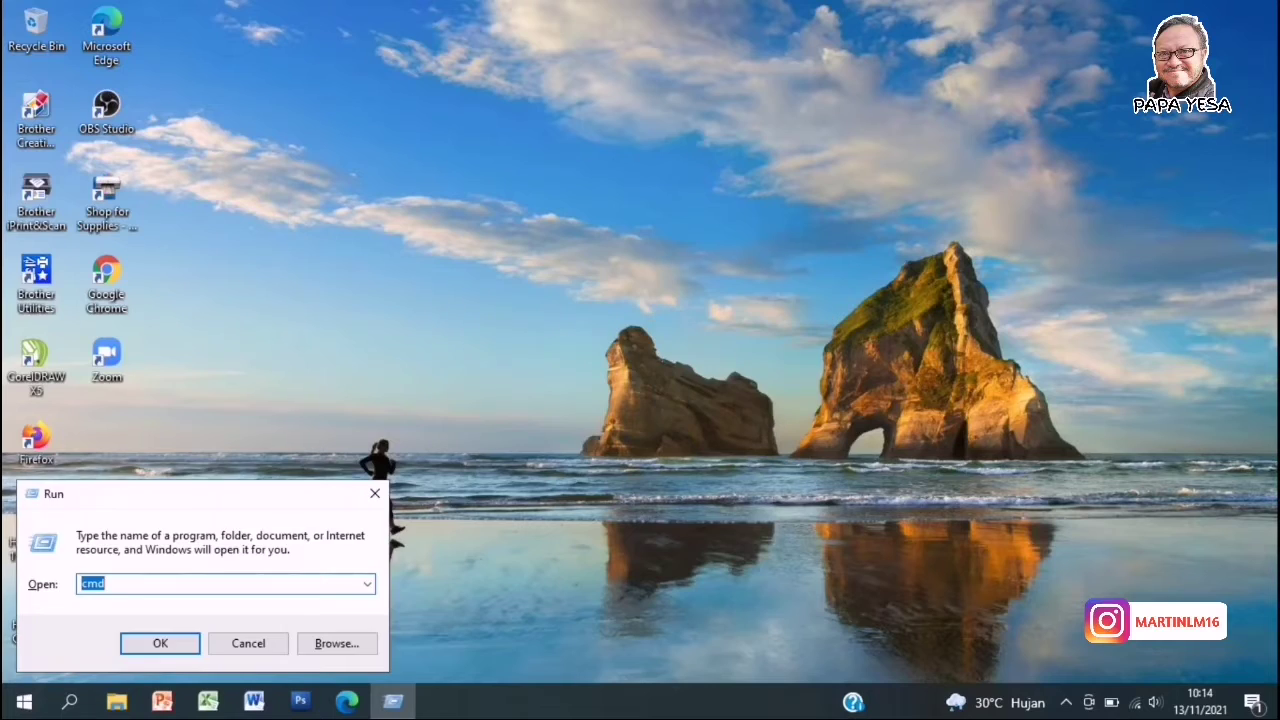
type("temp")
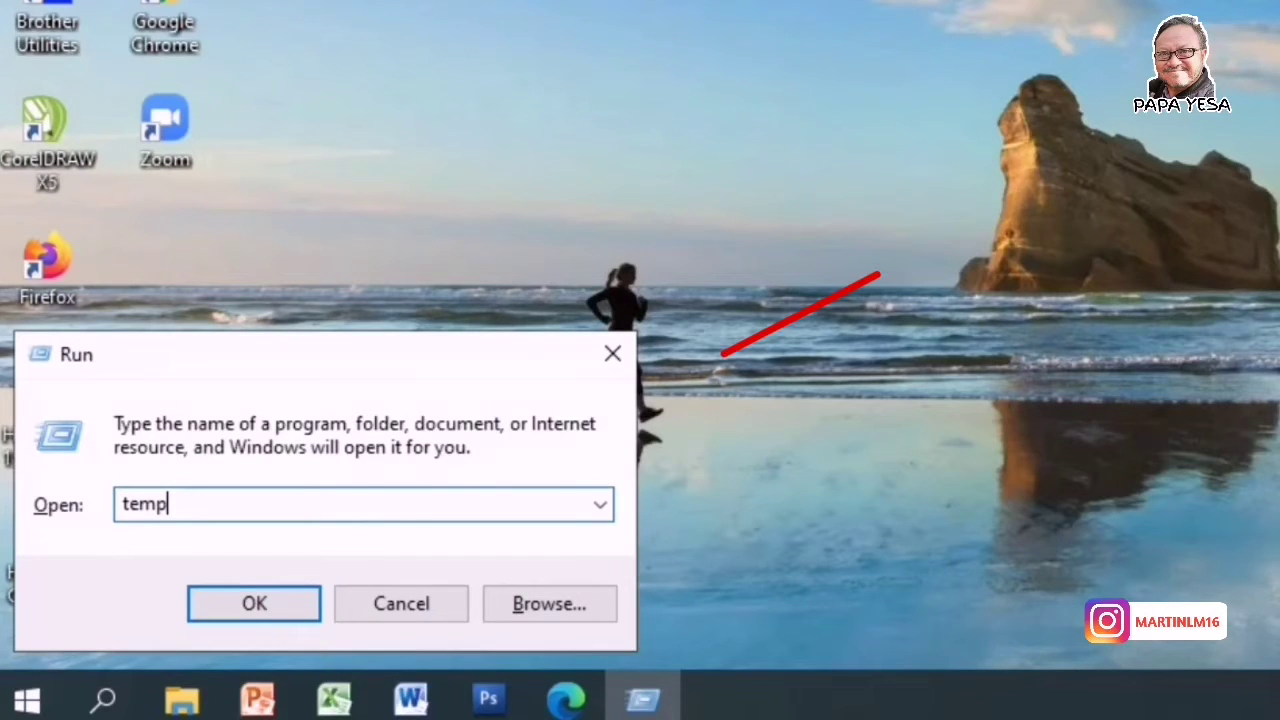
key("Return")
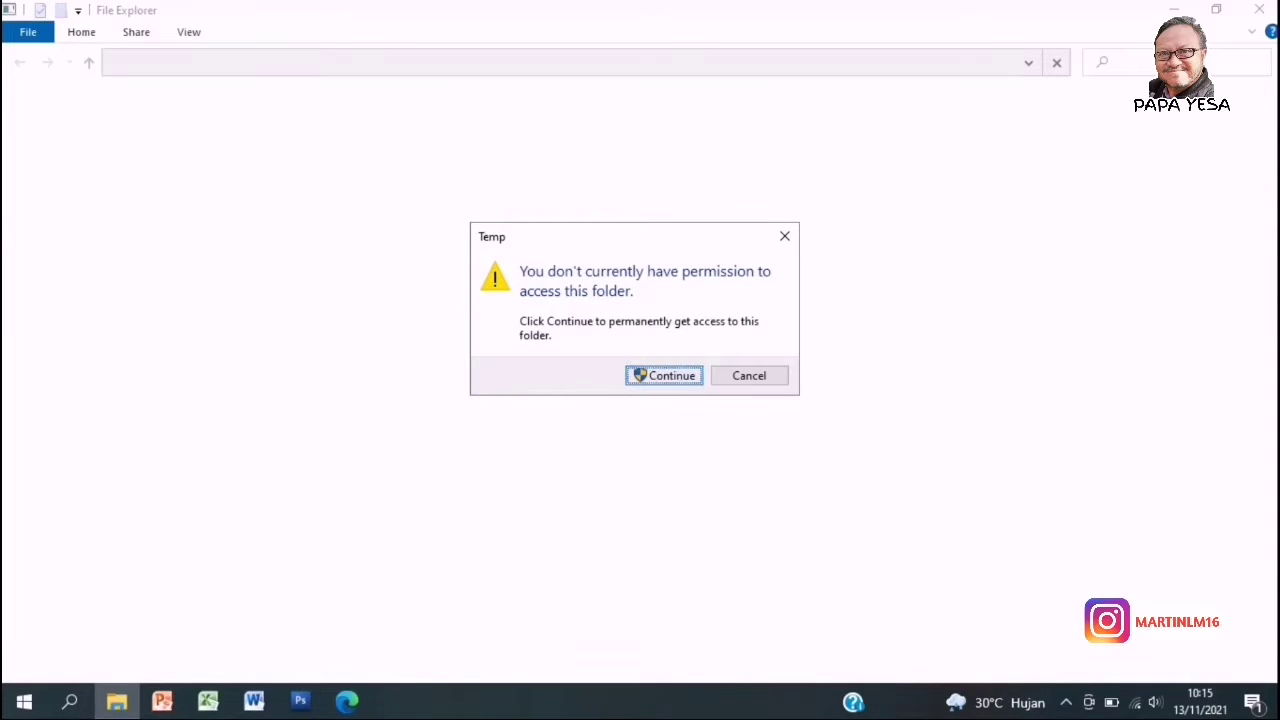
key("Return")
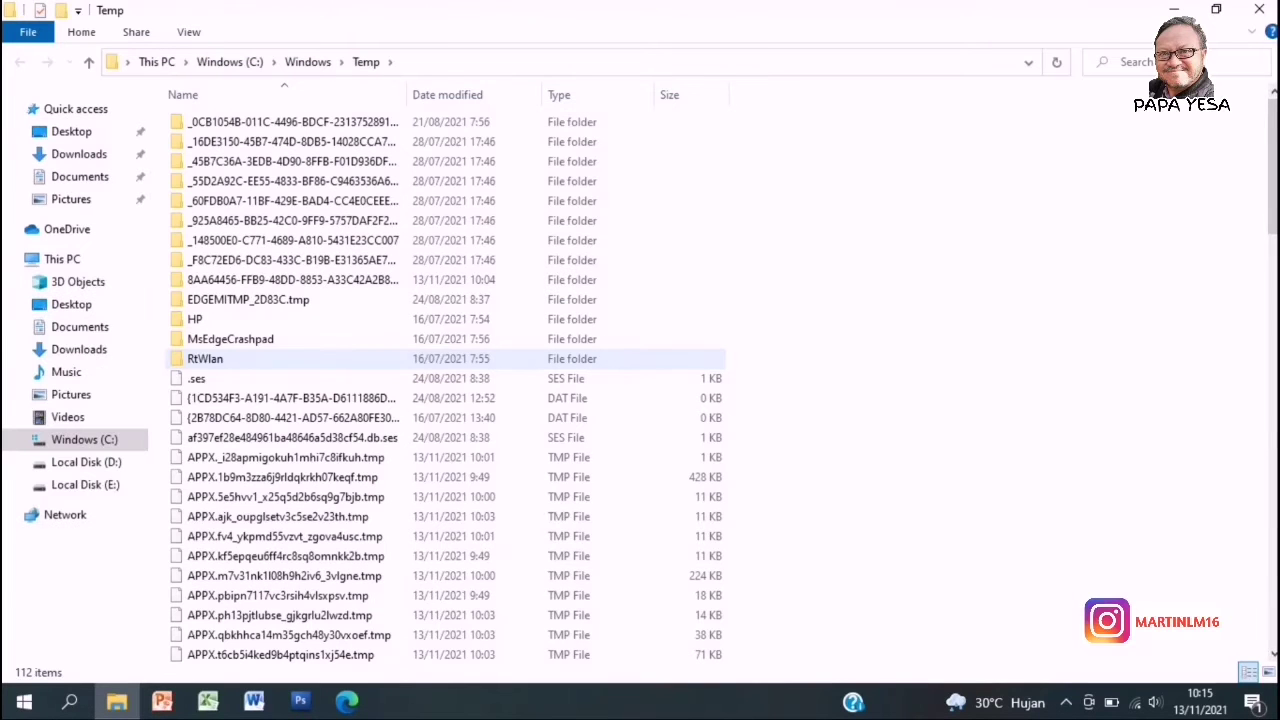
Permanently delete everything in the Windows Temp folder, granting administrator permission for all items and skipping all files in use
key("ctrl+a")
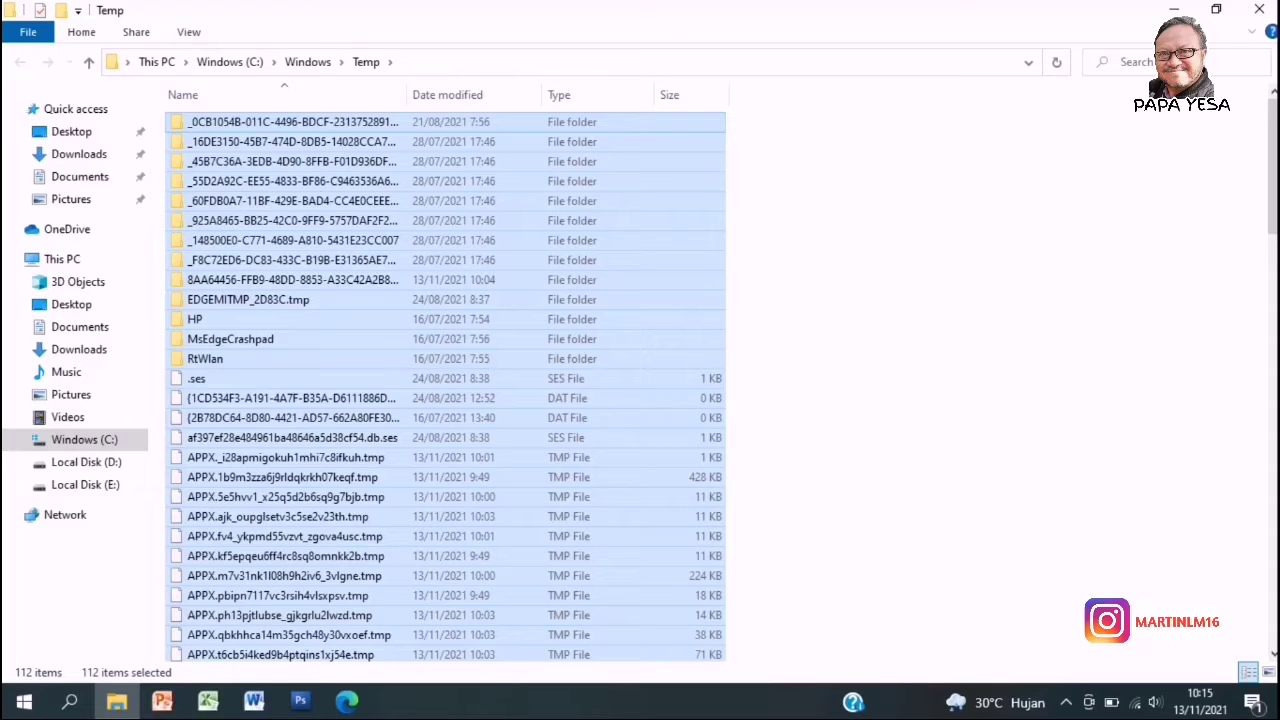
key("shift+Delete")
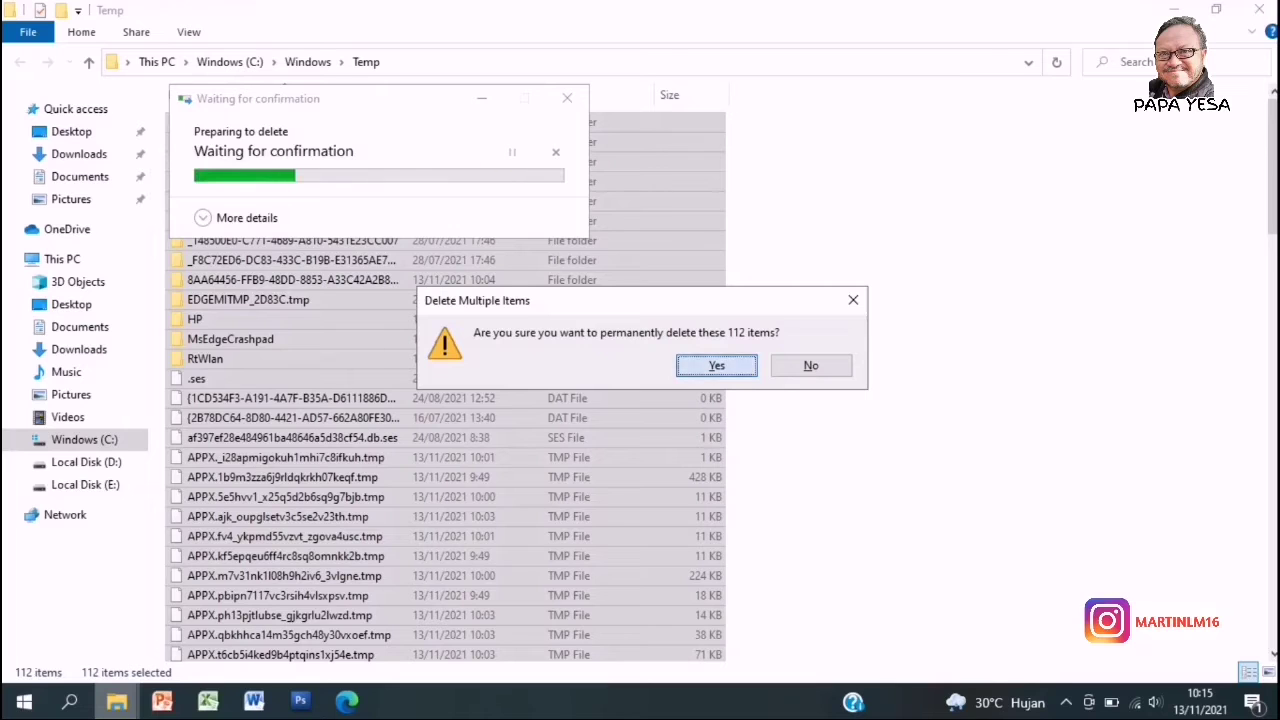
key("Return")
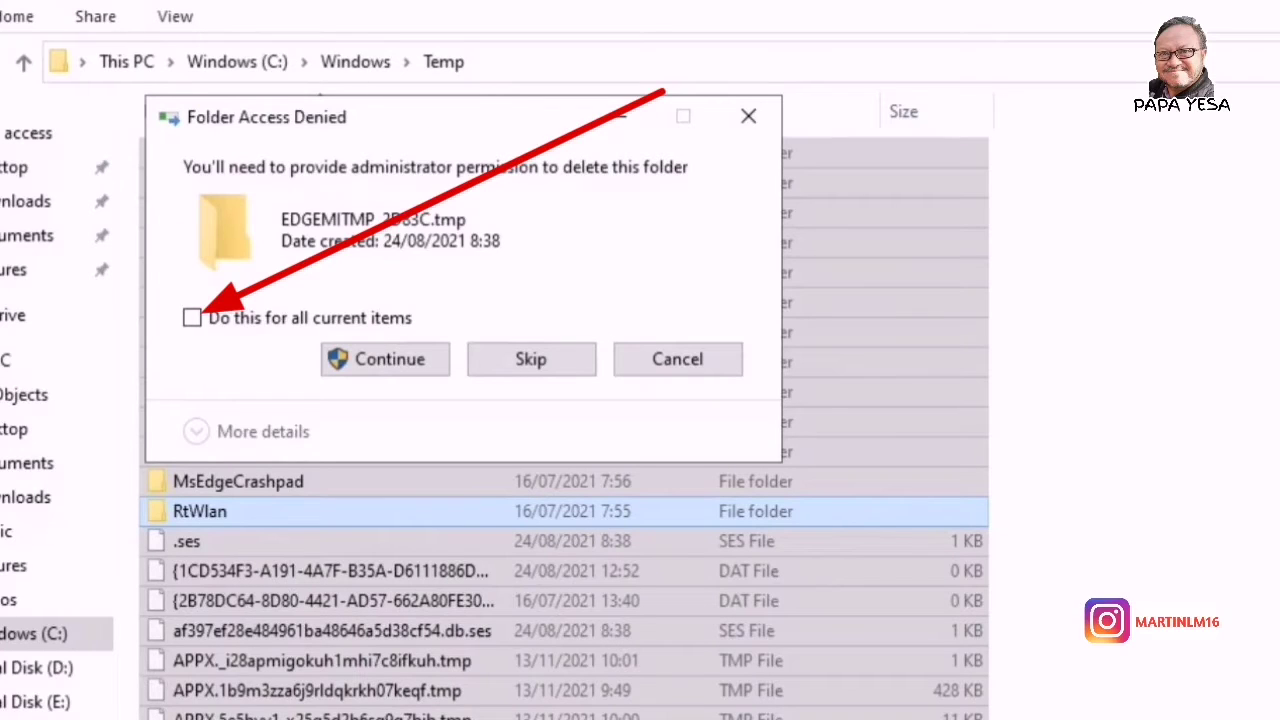
left_click(192, 317)
left_click(388, 359)
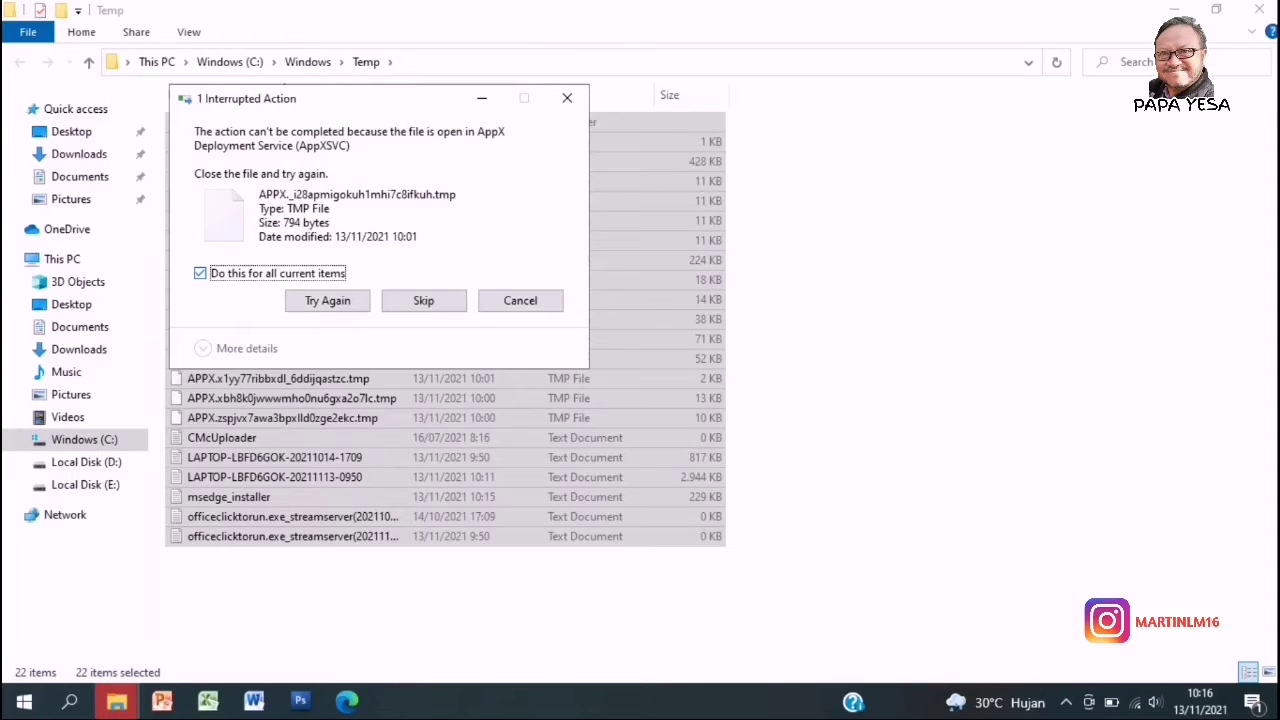
left_click(180, 357)
left_click(511, 398)
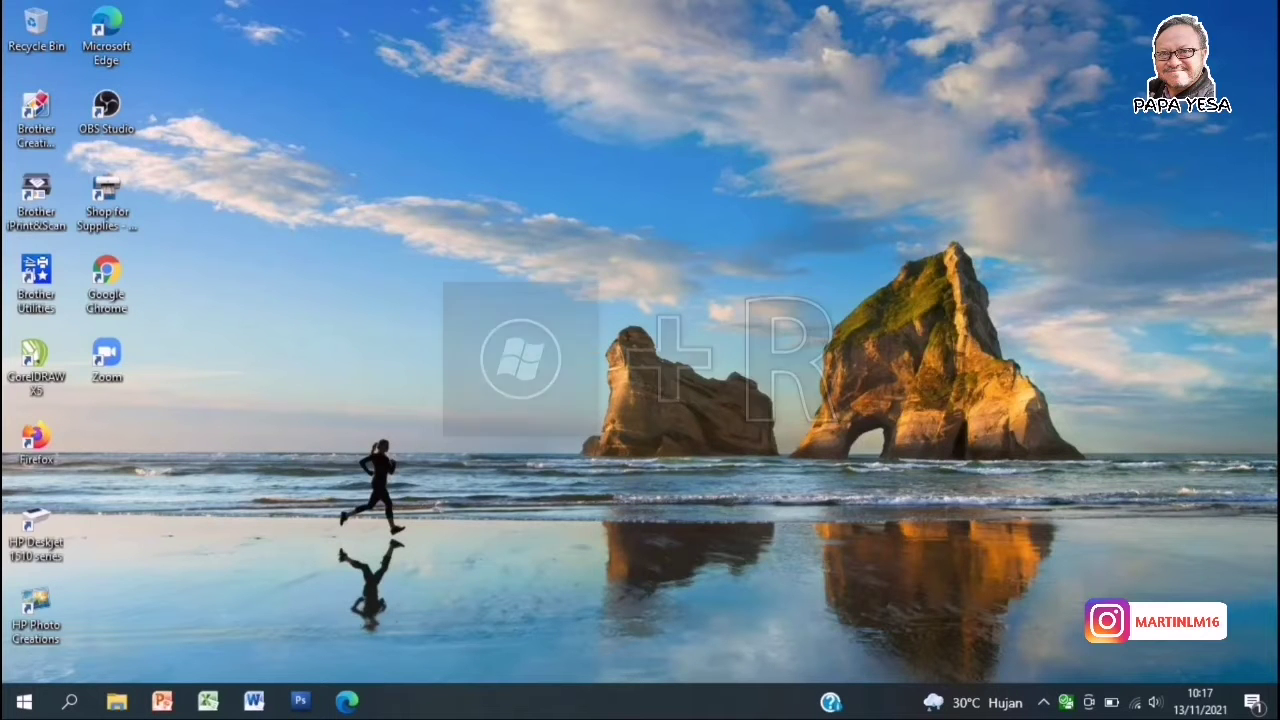
Open the user profile's AppData Local Temp folder by running "%temp%"
key("super+r")
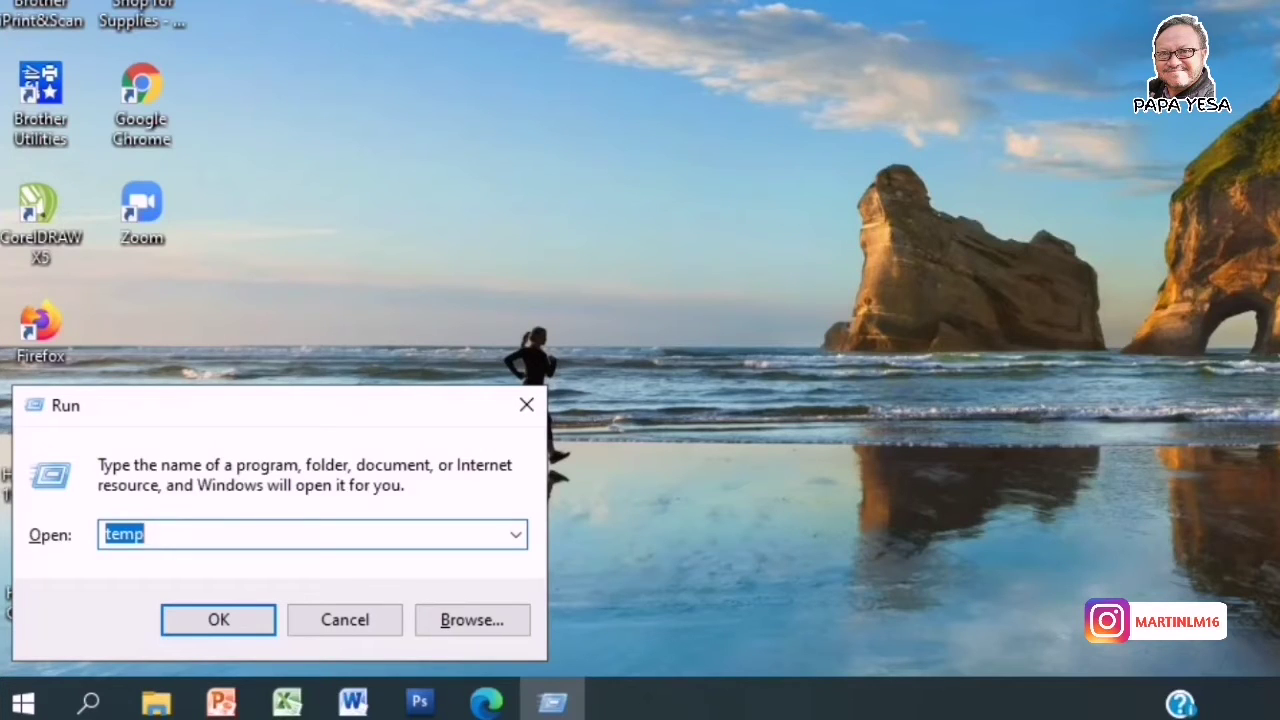
type("%temp")
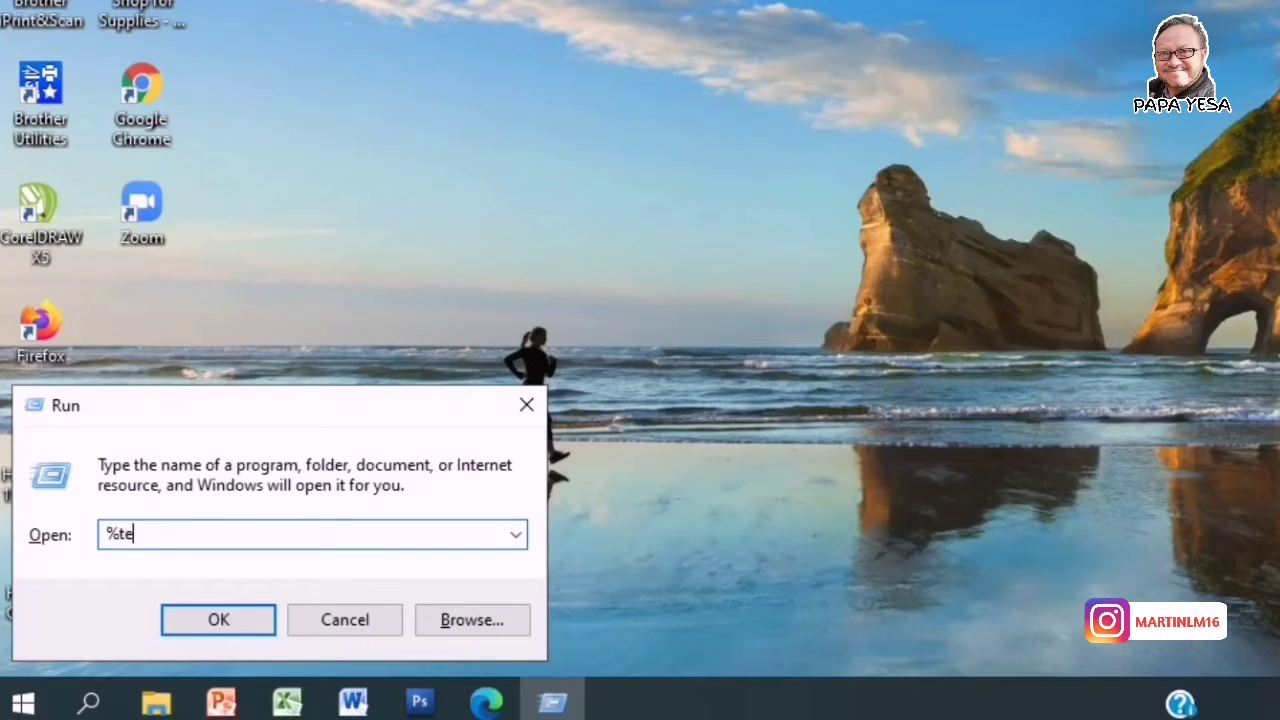
type("%")
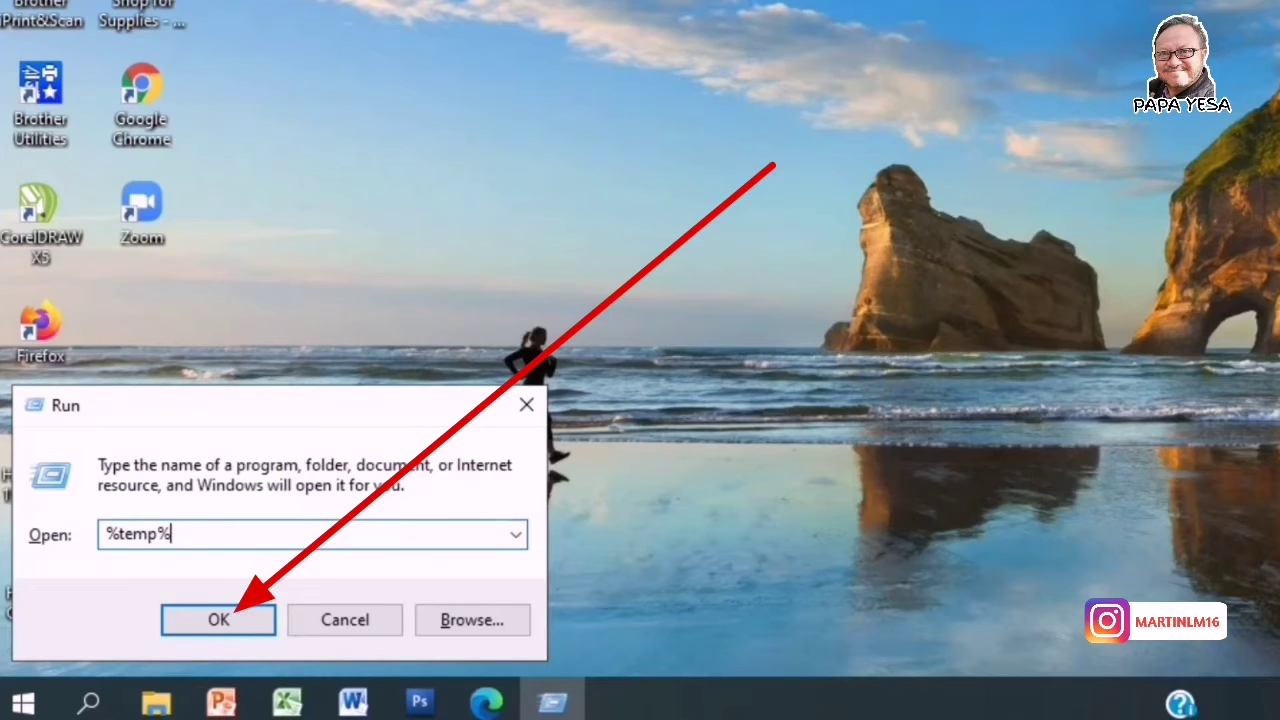
key("Return")
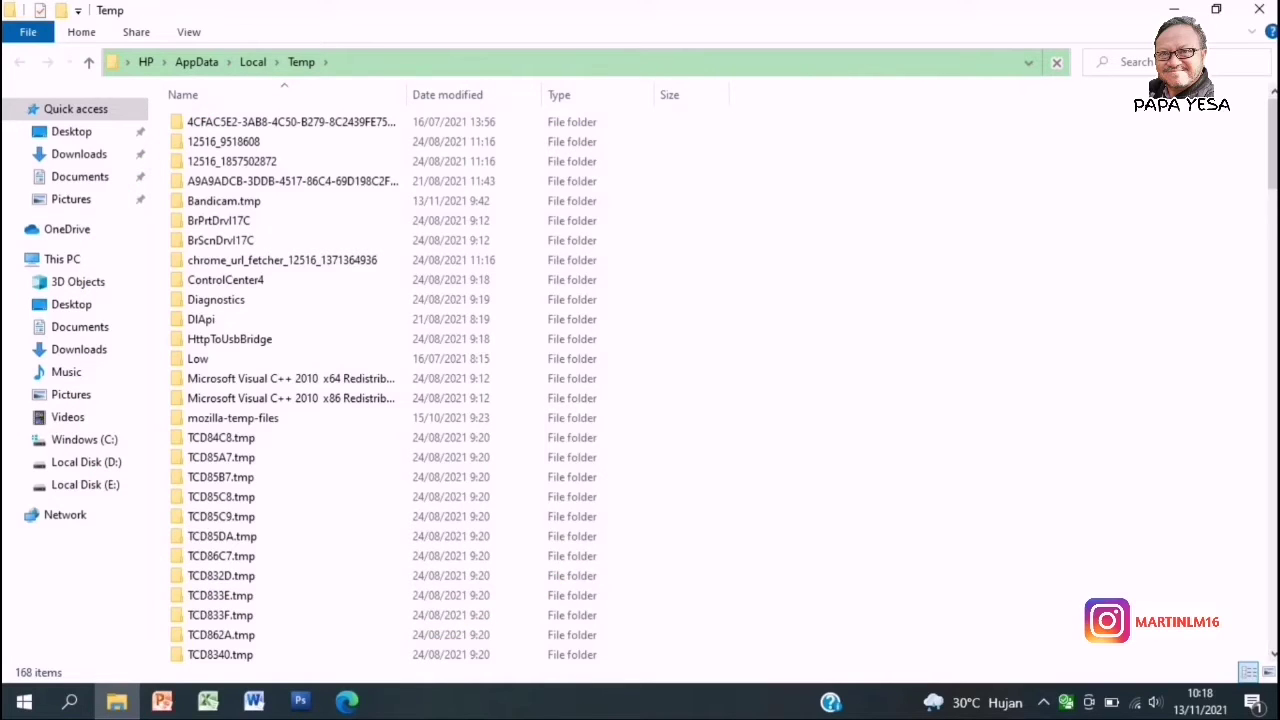
Permanently delete everything in the user's Temp folder, applying one response to all files that are in use
key("ctrl+a")
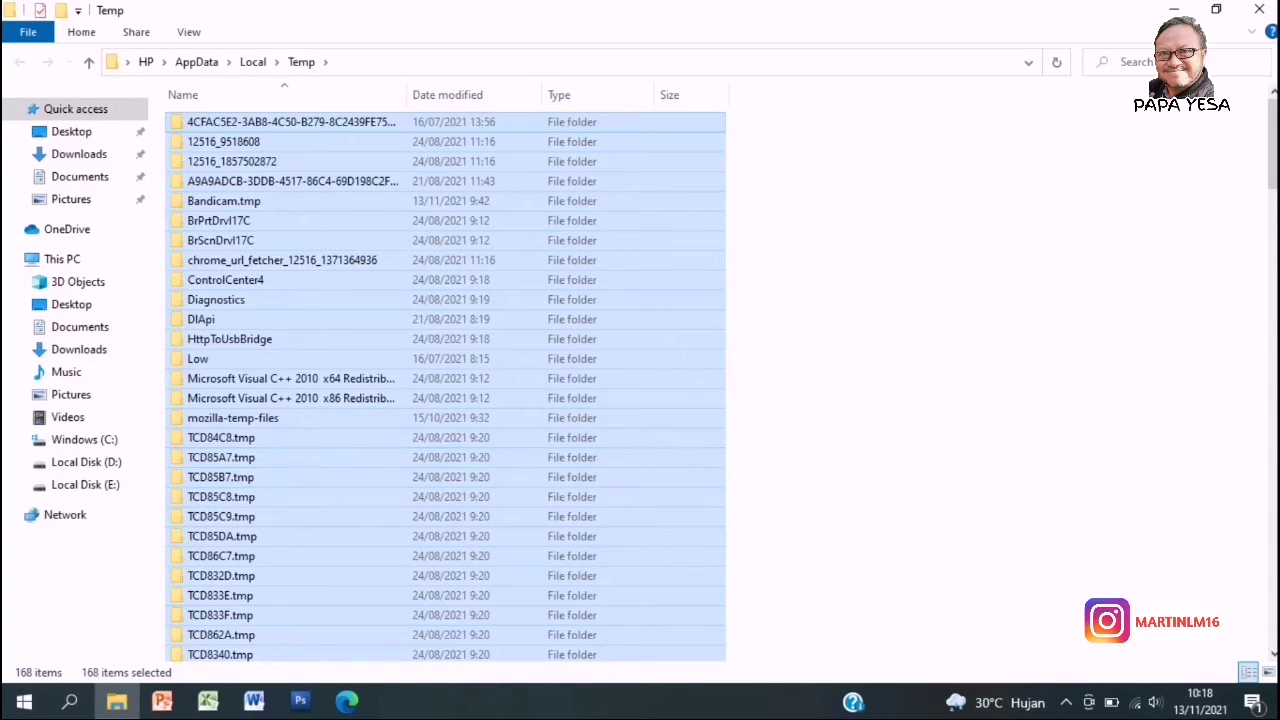
key("shift+Delete")
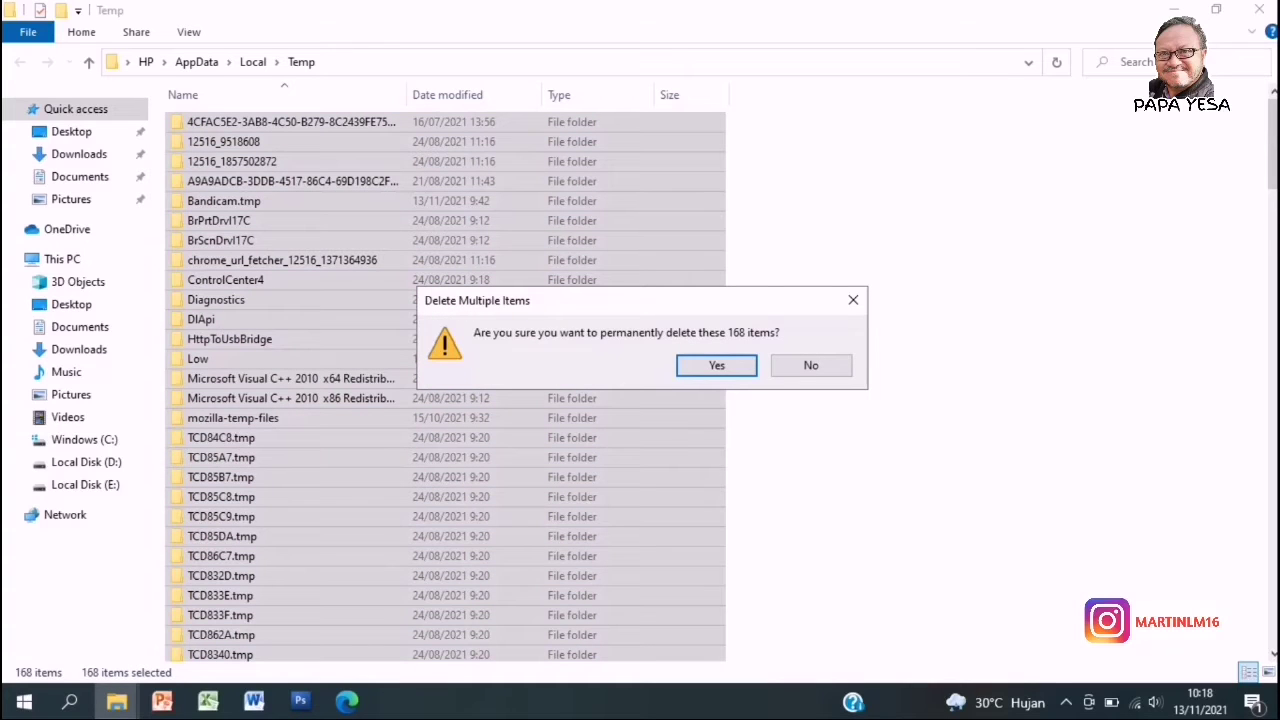
key("Return")
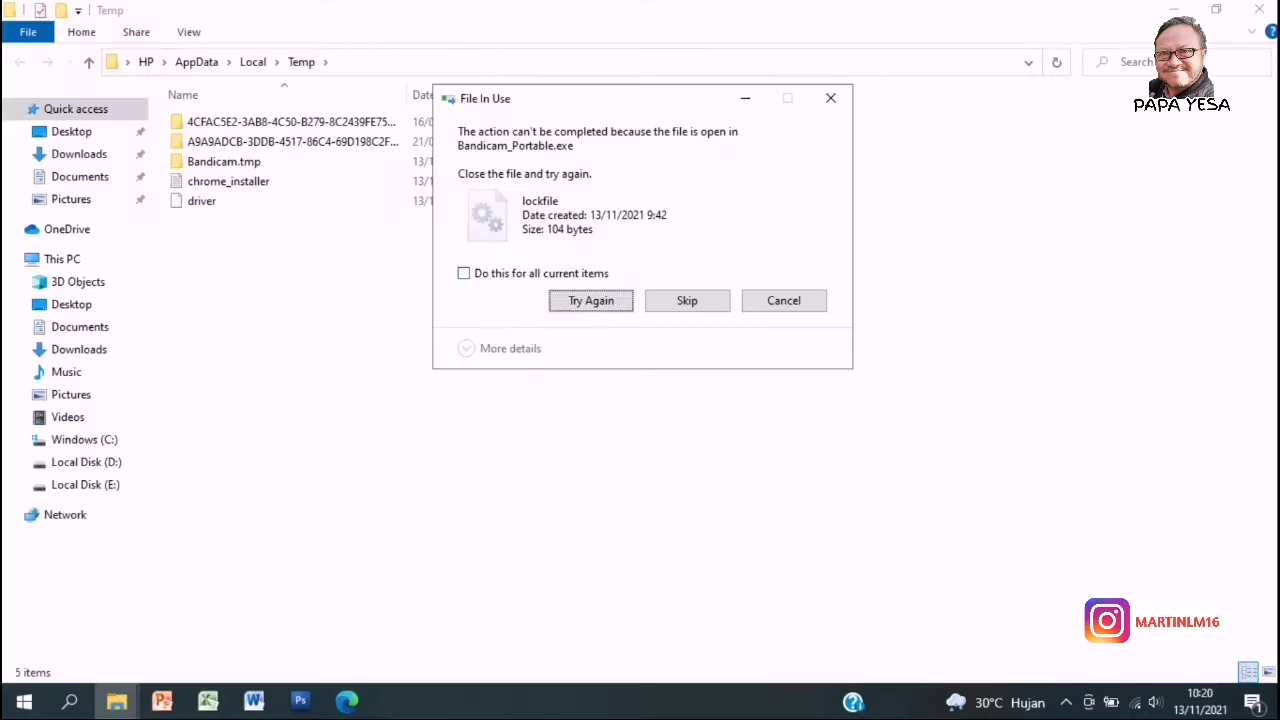
left_click(463, 273)
key("Return")
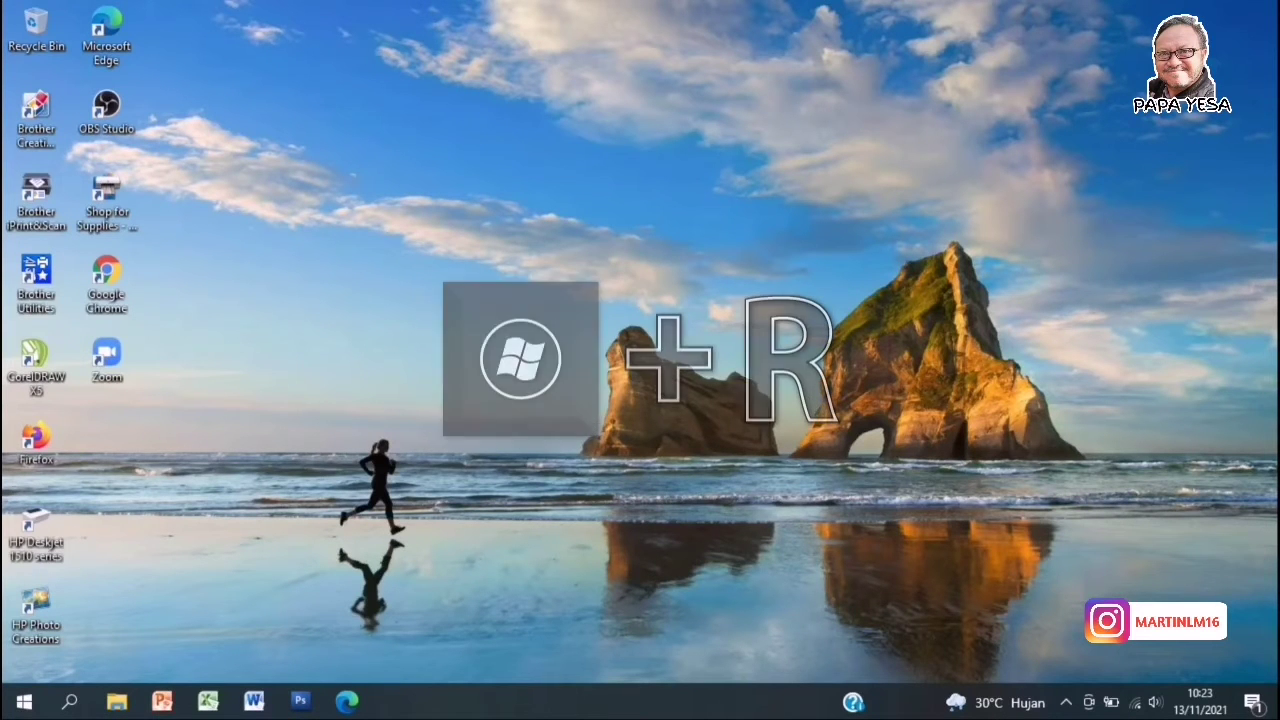
Open the Windows Prefetch folder by running "prefetch" and grant permanent access to the folder
key("super+r")
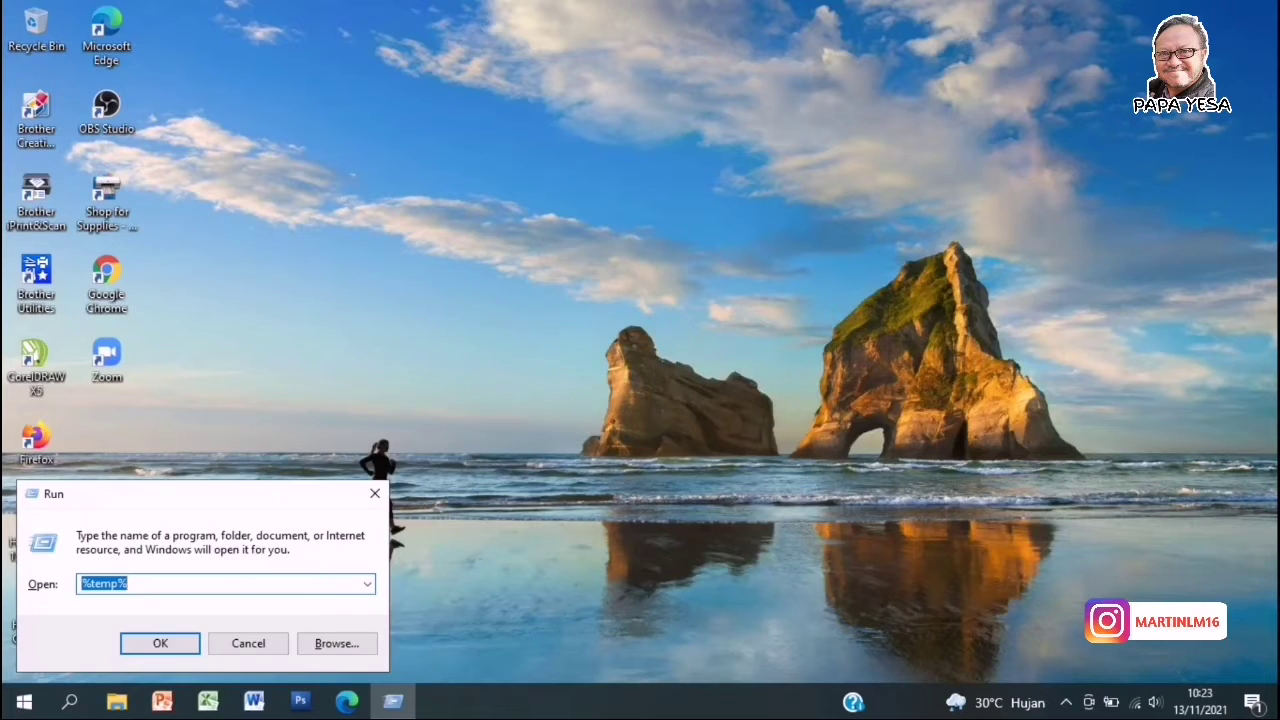
type("prefe")
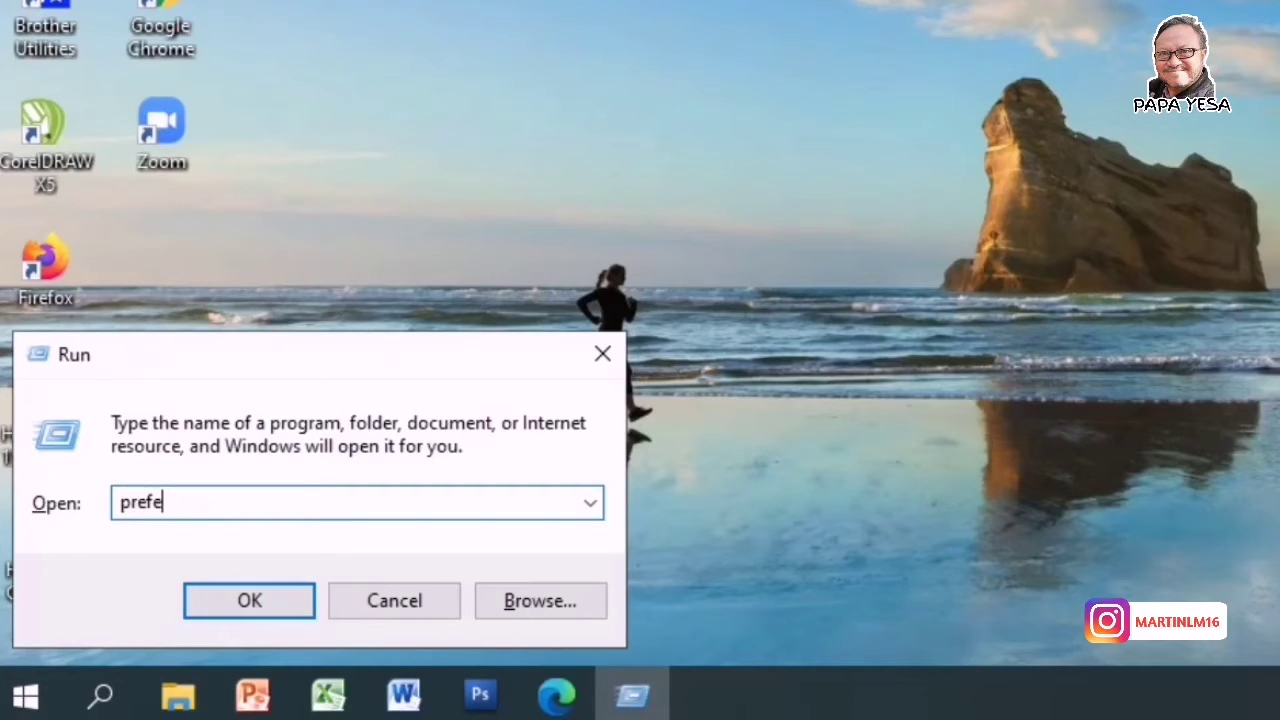
type("tch")
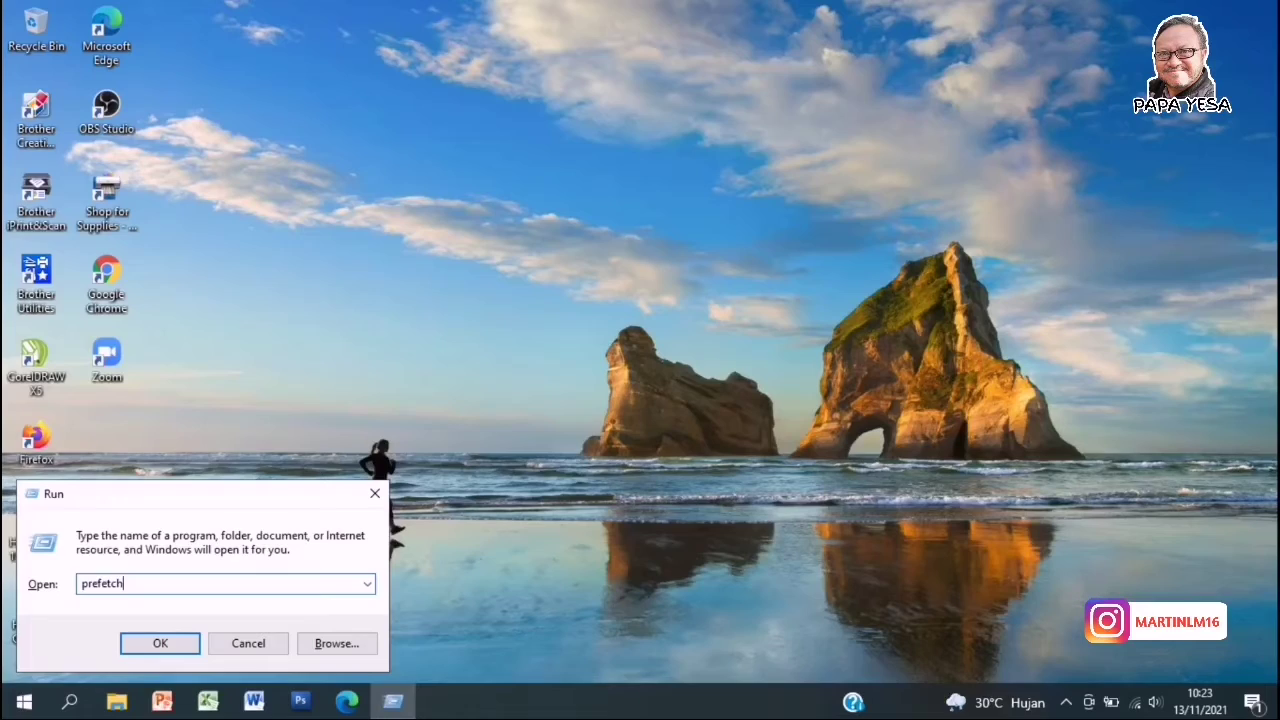
key("Return")
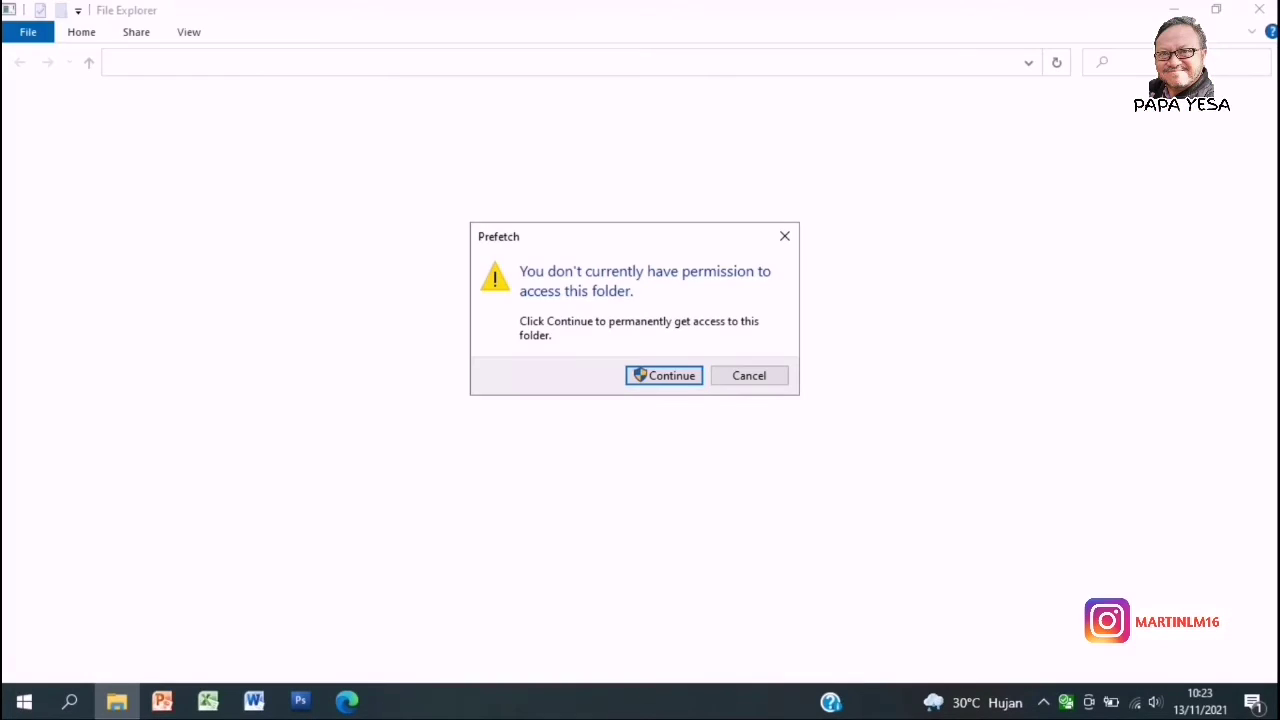
key("Return")
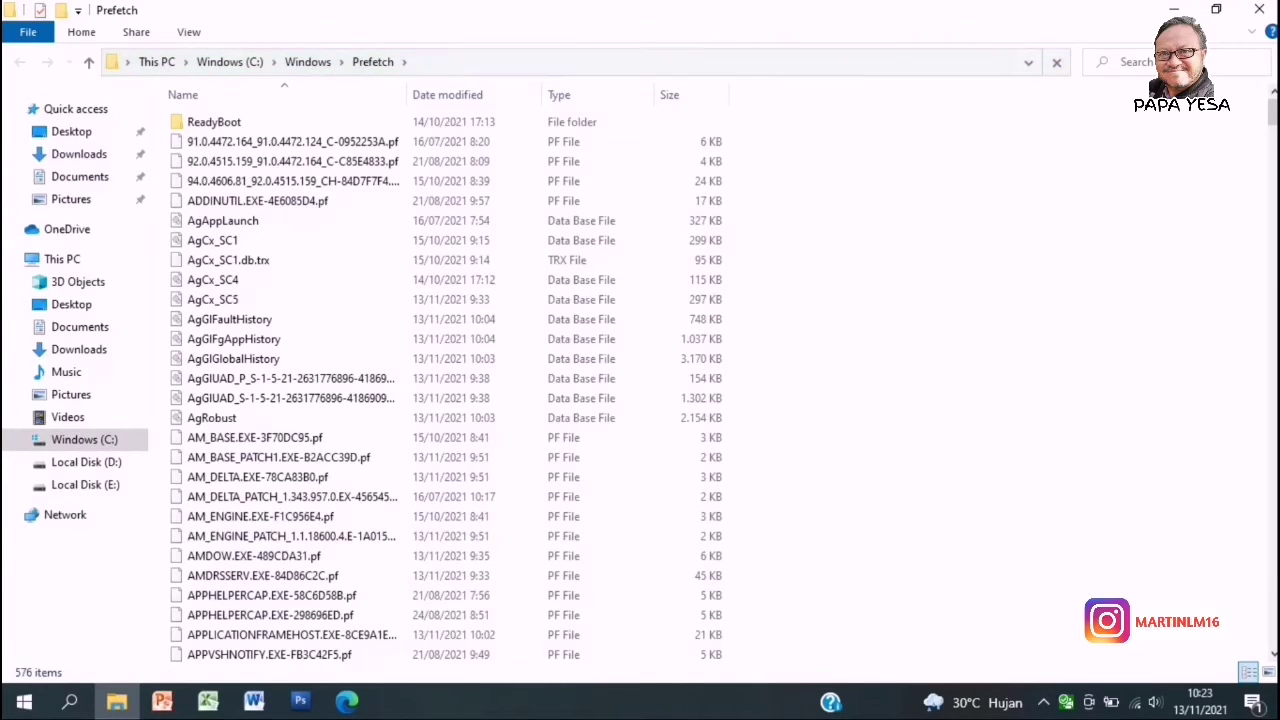
Permanently delete everything in the Prefetch folder, skipping all files that are in use
left_click(390, 162)
key("ctrl+a")
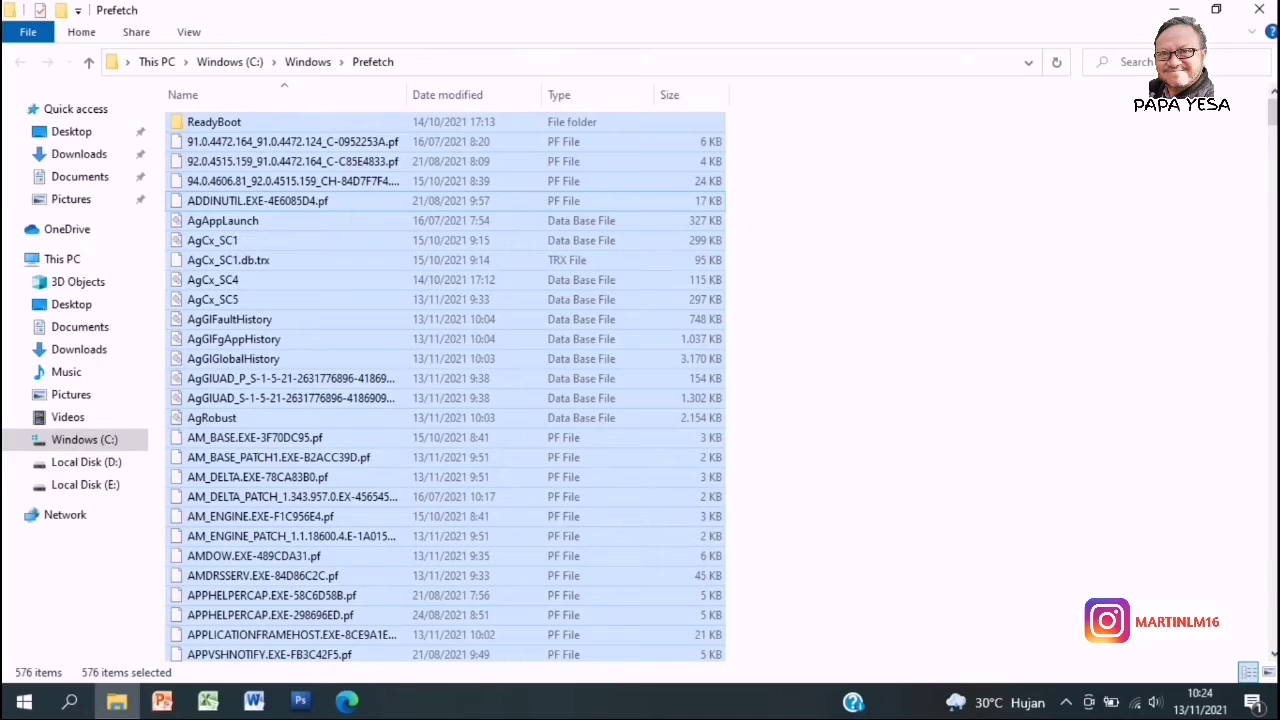
key("shift+Delete")
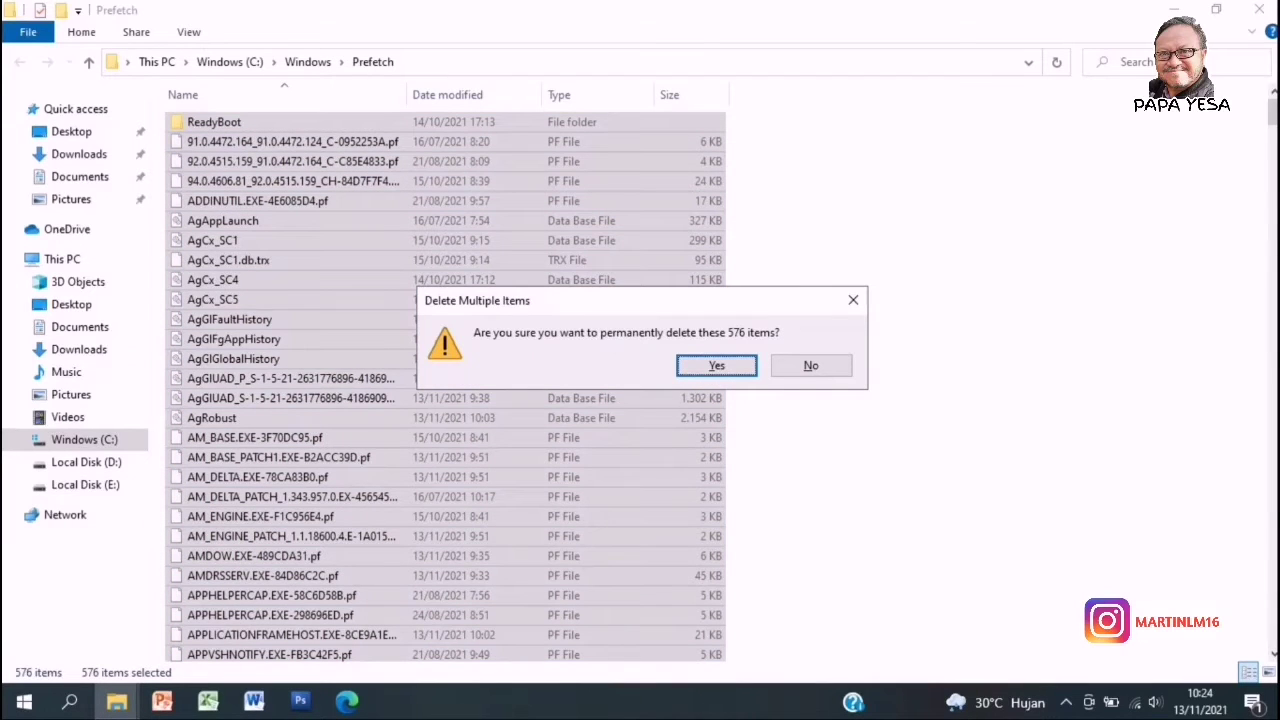
key("Return")
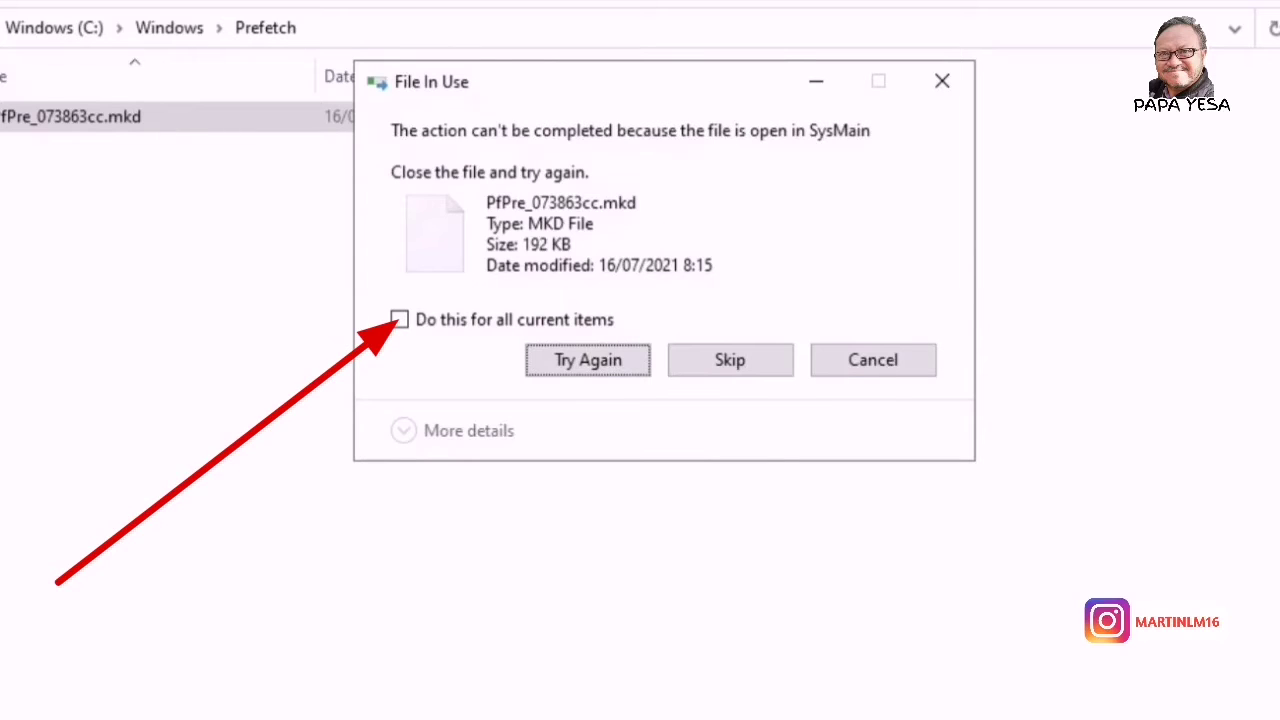
left_click(400, 320)
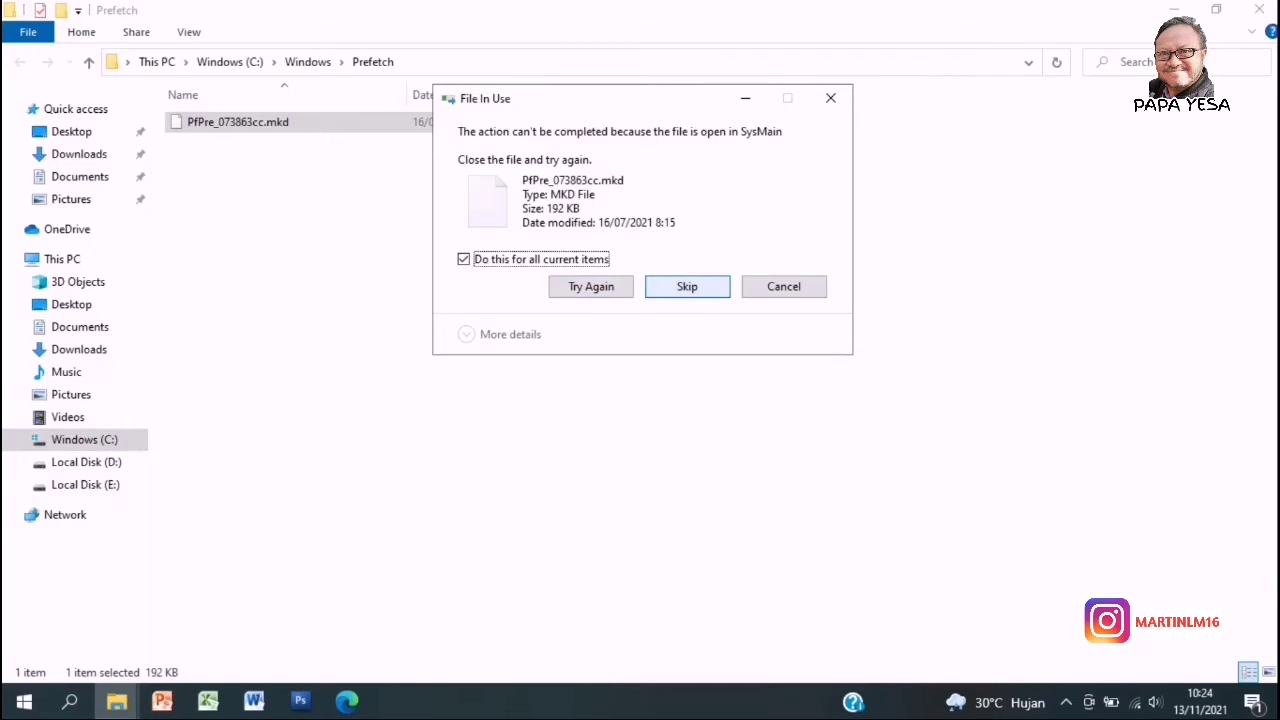
left_click(687, 286)
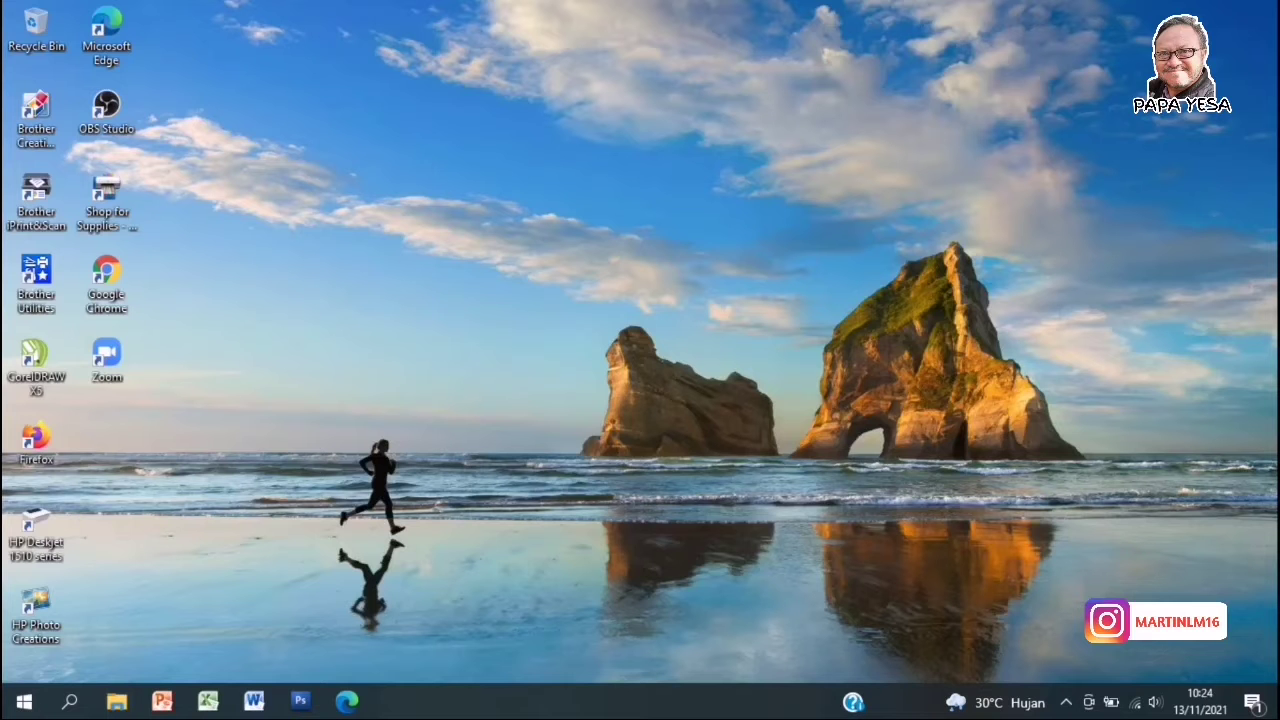
Refresh the Windows desktop
right_click(466, 392)
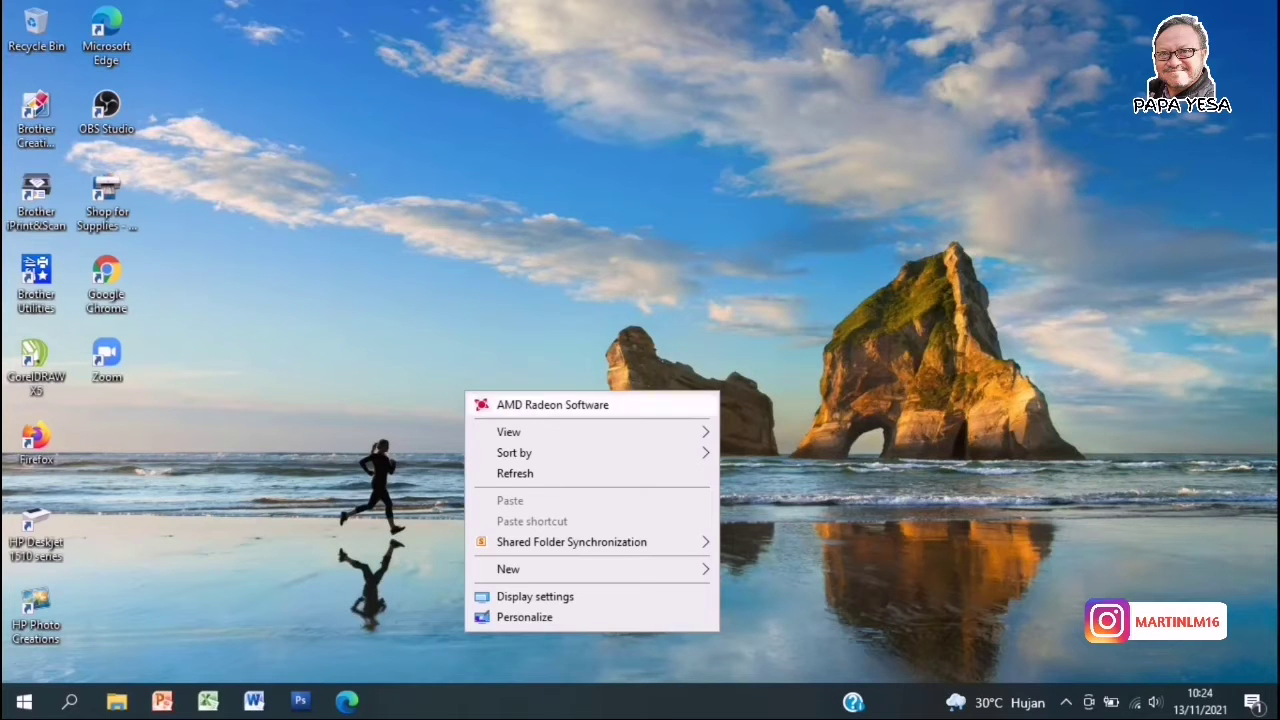
left_click(515, 474)
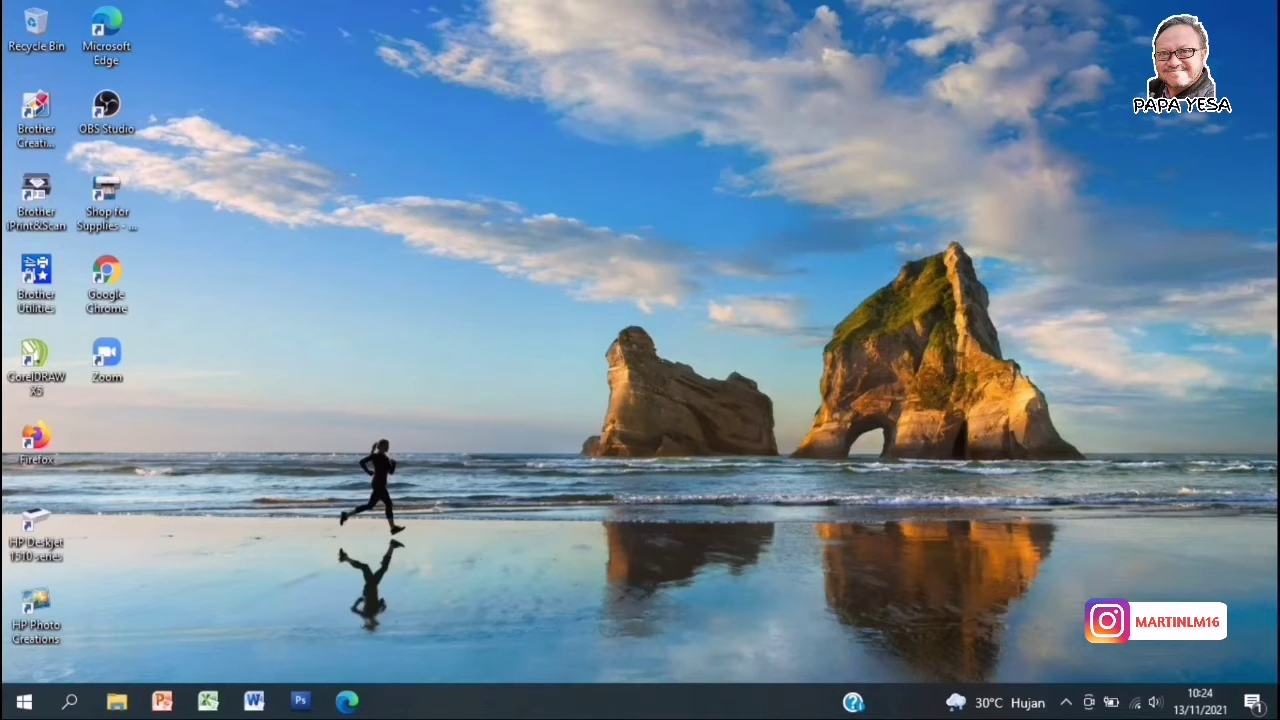
Open the Windows folder on drive C: in File Explorer
left_click(117, 702)
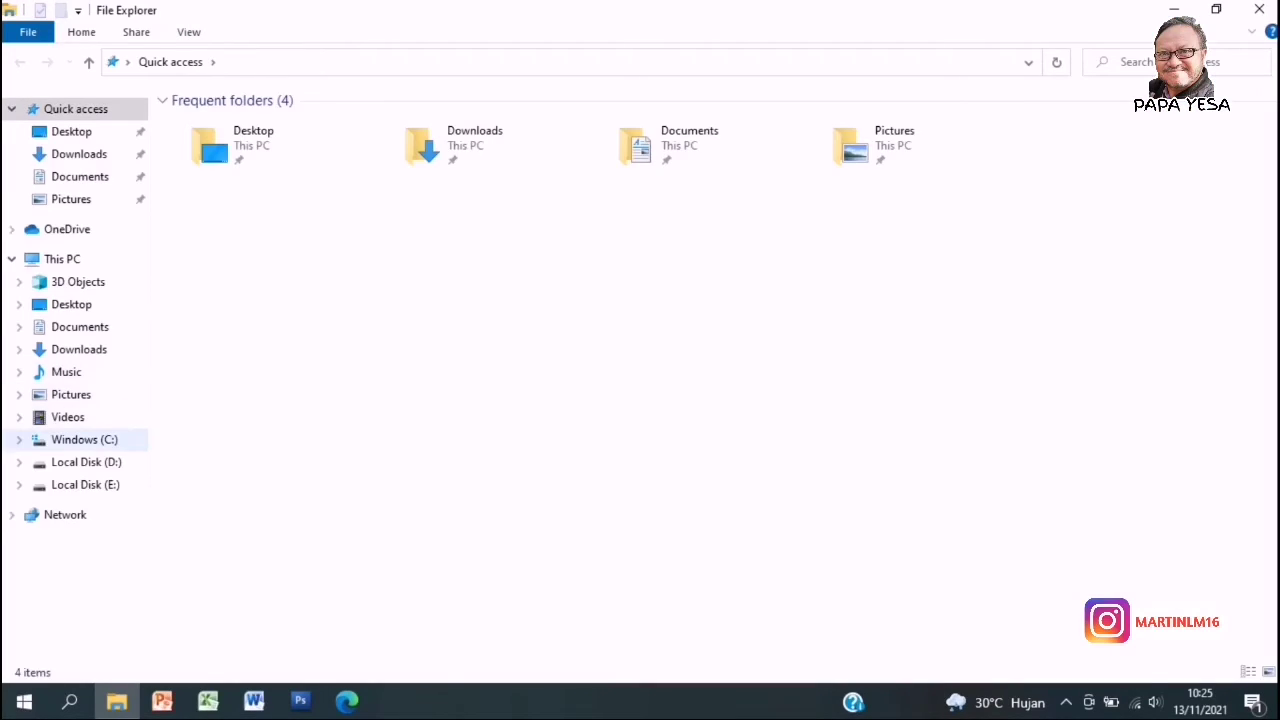
left_click(84, 439)
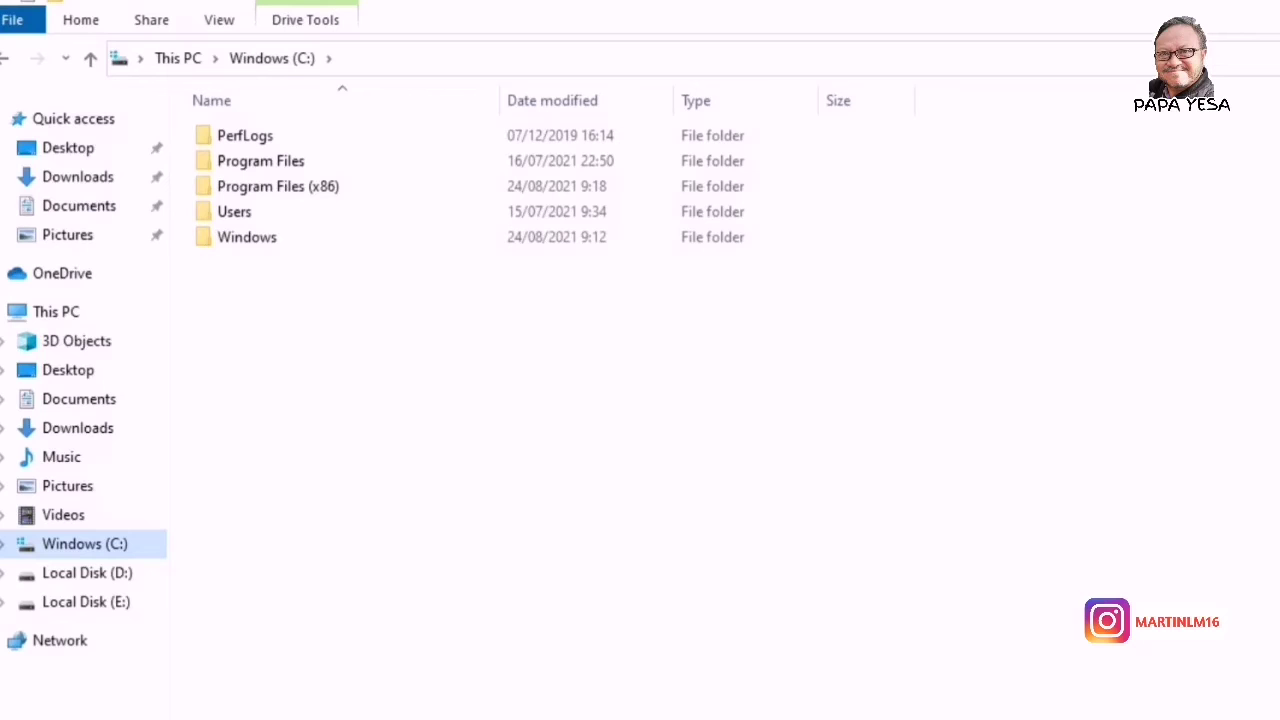
double_click(247, 237)
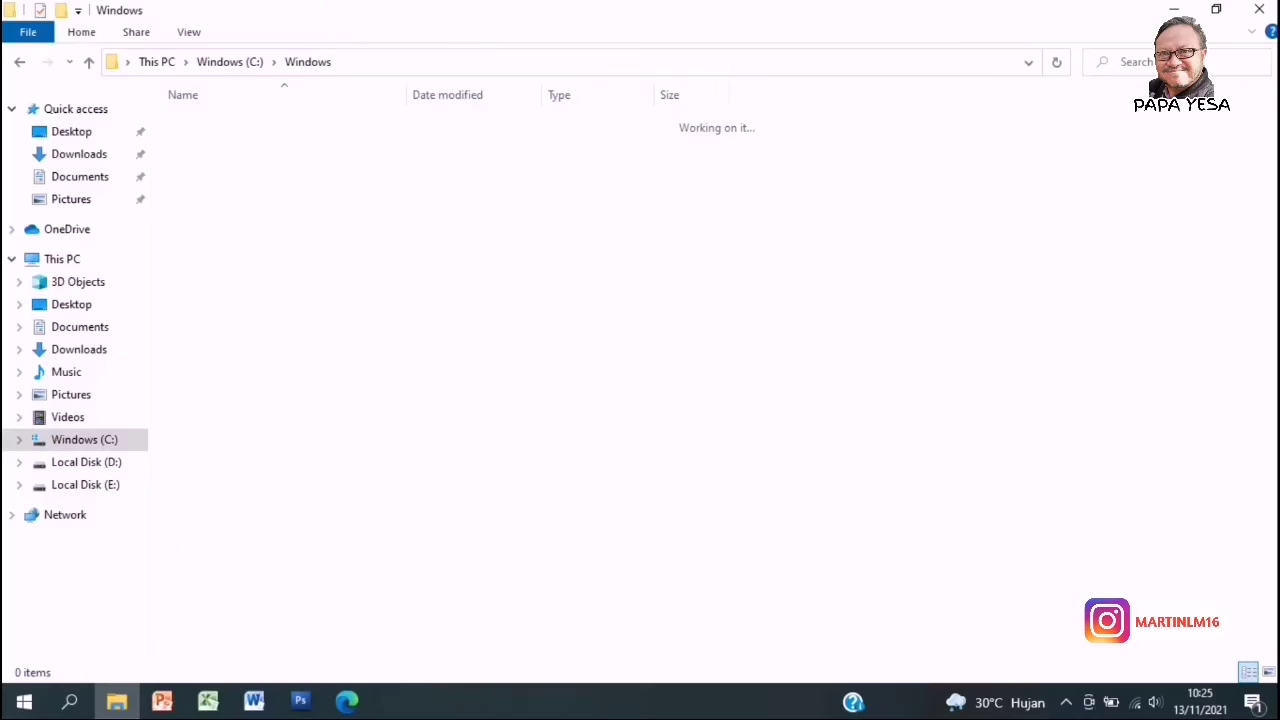
Find the SoftwareDistribution folder inside the Windows folder and open its Download subfolder
type("mi")
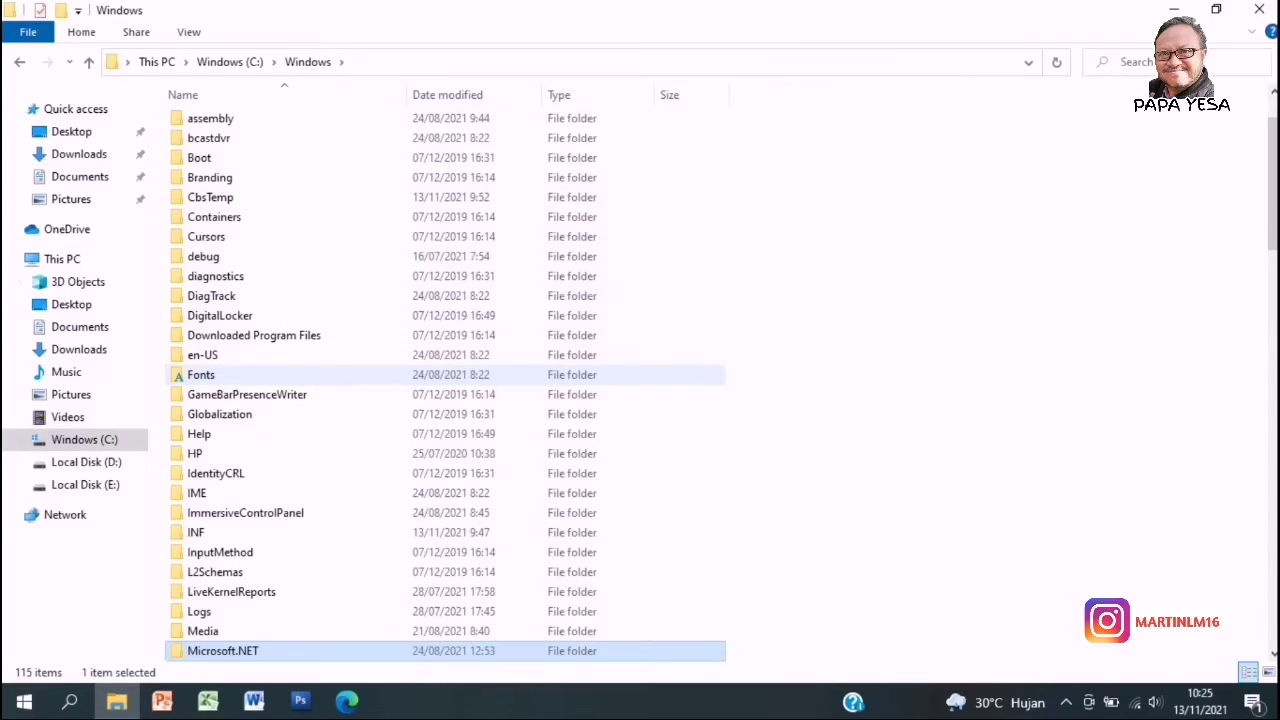
key("Down")
key("Down")
key("Down")
key("Down")
key("Down")
key("Down")
key("Down")
key("Down")
key("Down")
key("Down")
key("Down")
key("Down")
key("Down")
key("Down")
key("Down")
key("Down")
key("Down")
key("Down")
key("Down")
key("Down")
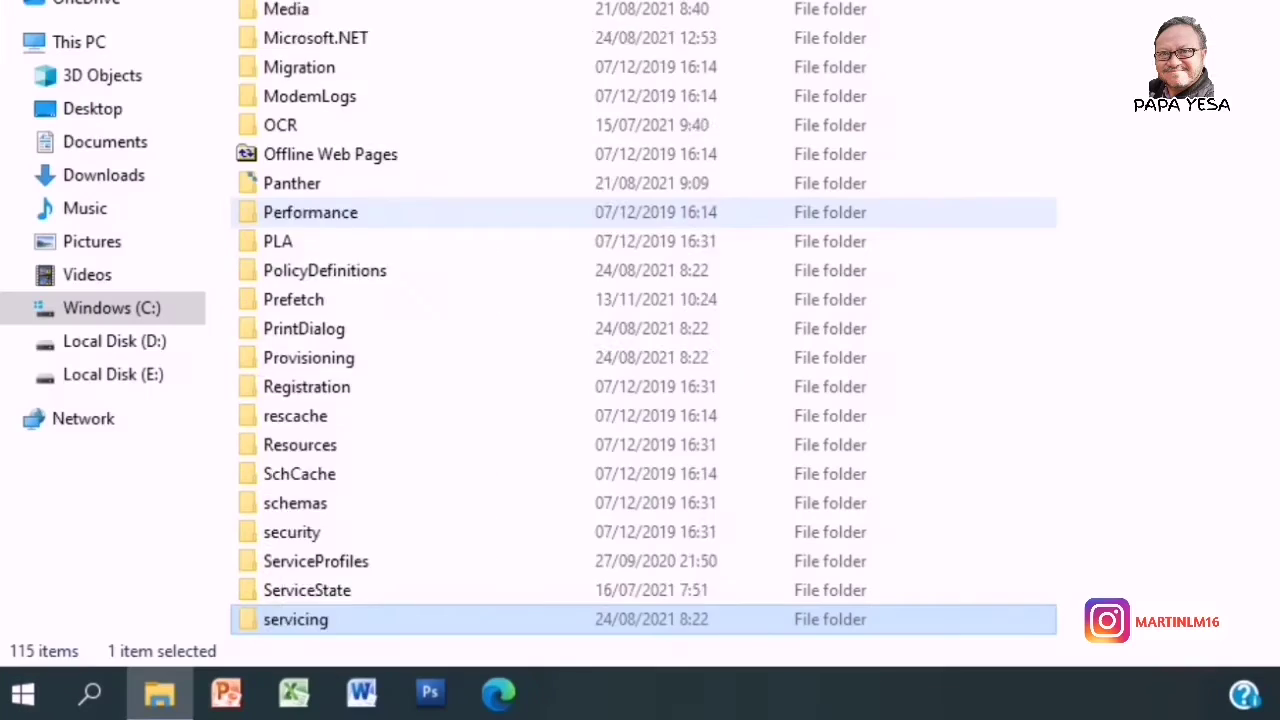
key("Down")
key("Down")
key("Down")
key("Down")
key("Down")
key("Down")
key("Down")
key("Down")
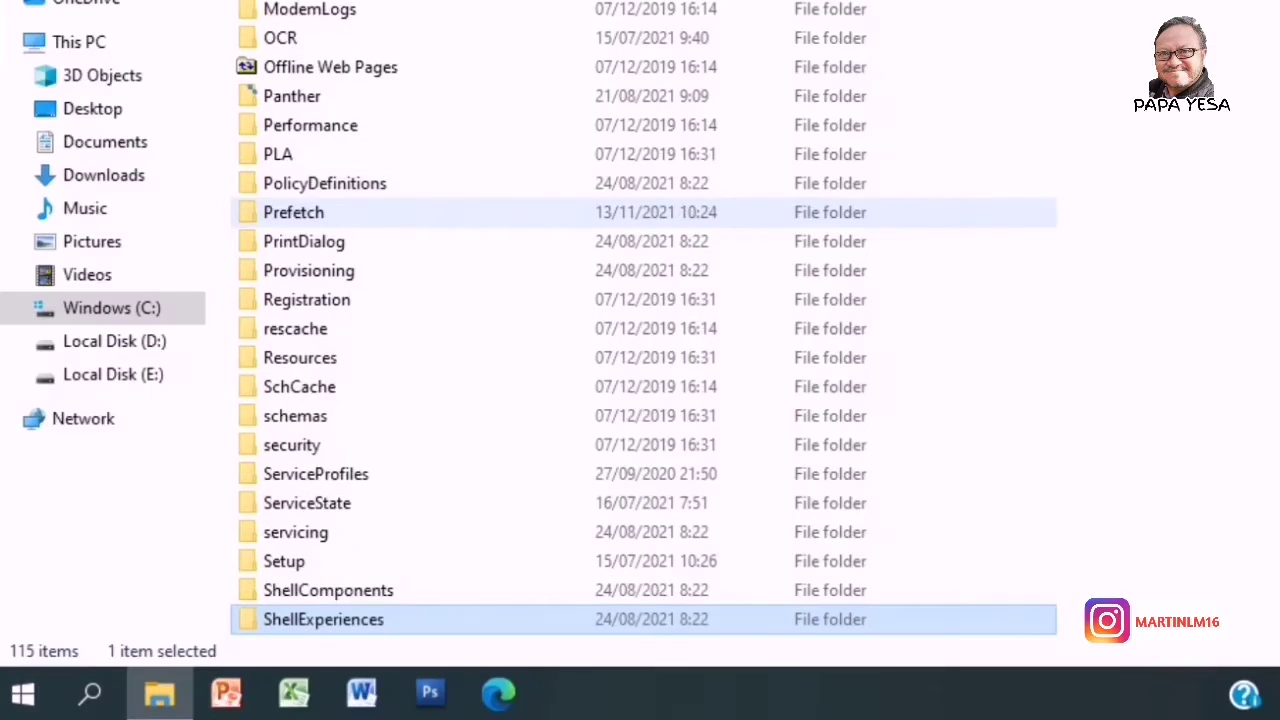
key("Up")
key("Up")
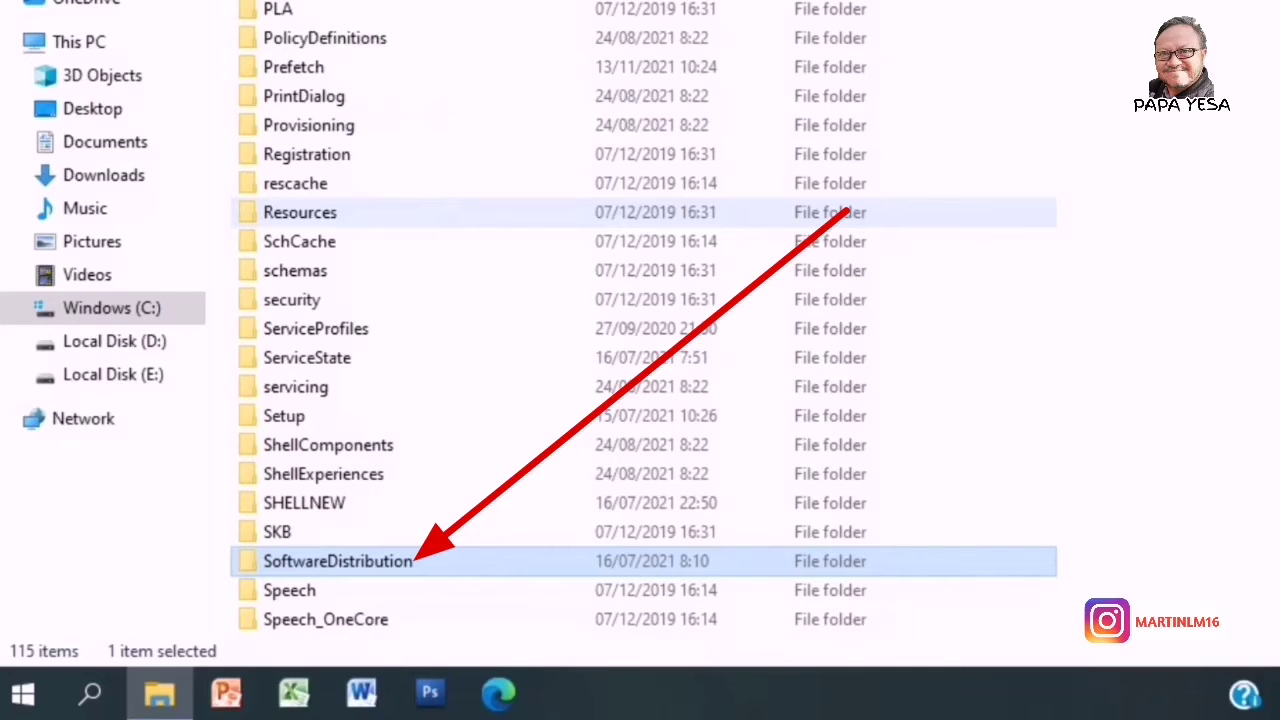
key("Return")
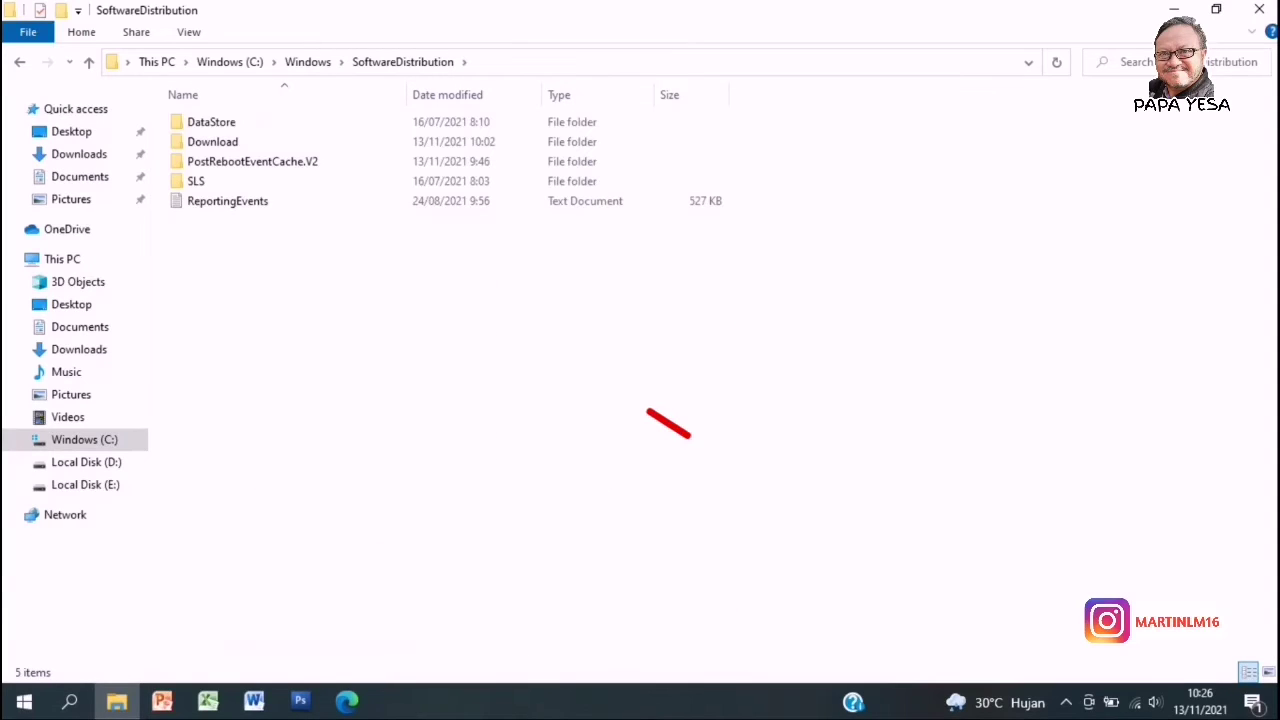
double_click(212, 142)
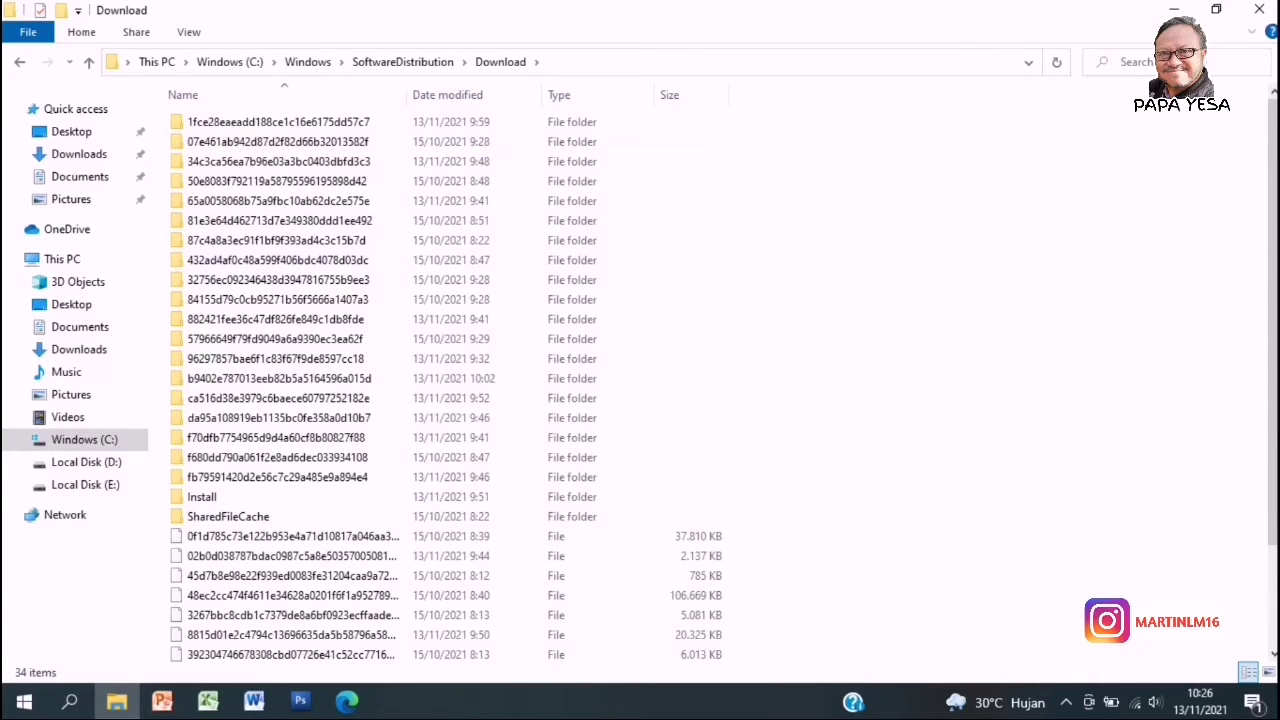
Permanently delete everything in the Download folder, granting administrator permission for all items and skipping all files in use
key("ctrl+a")
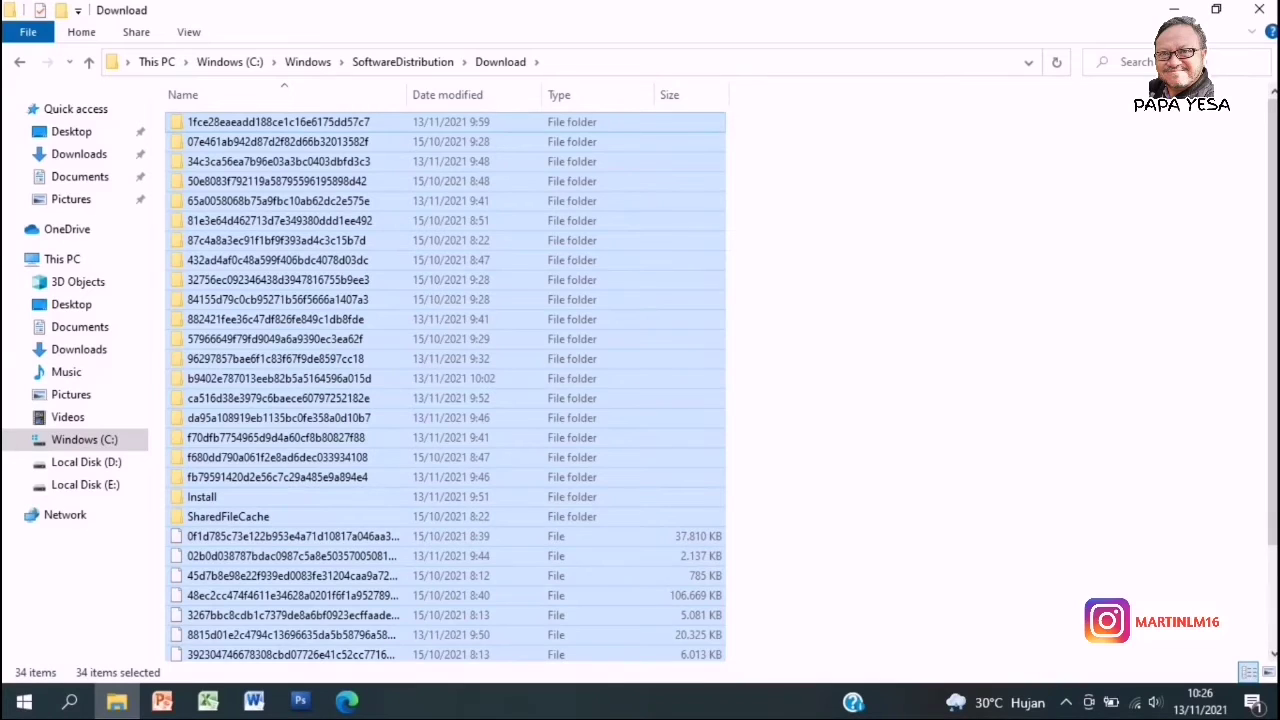
key("shift+Delete")
key("Return")
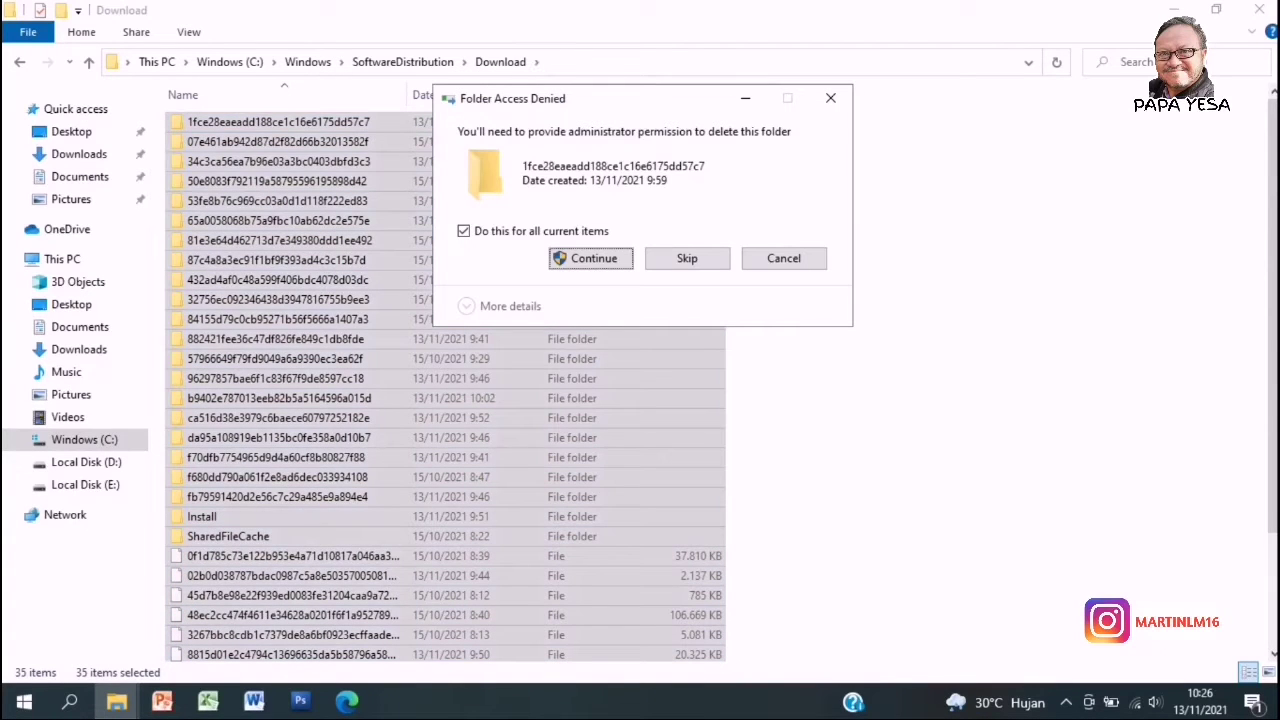
key("Return")
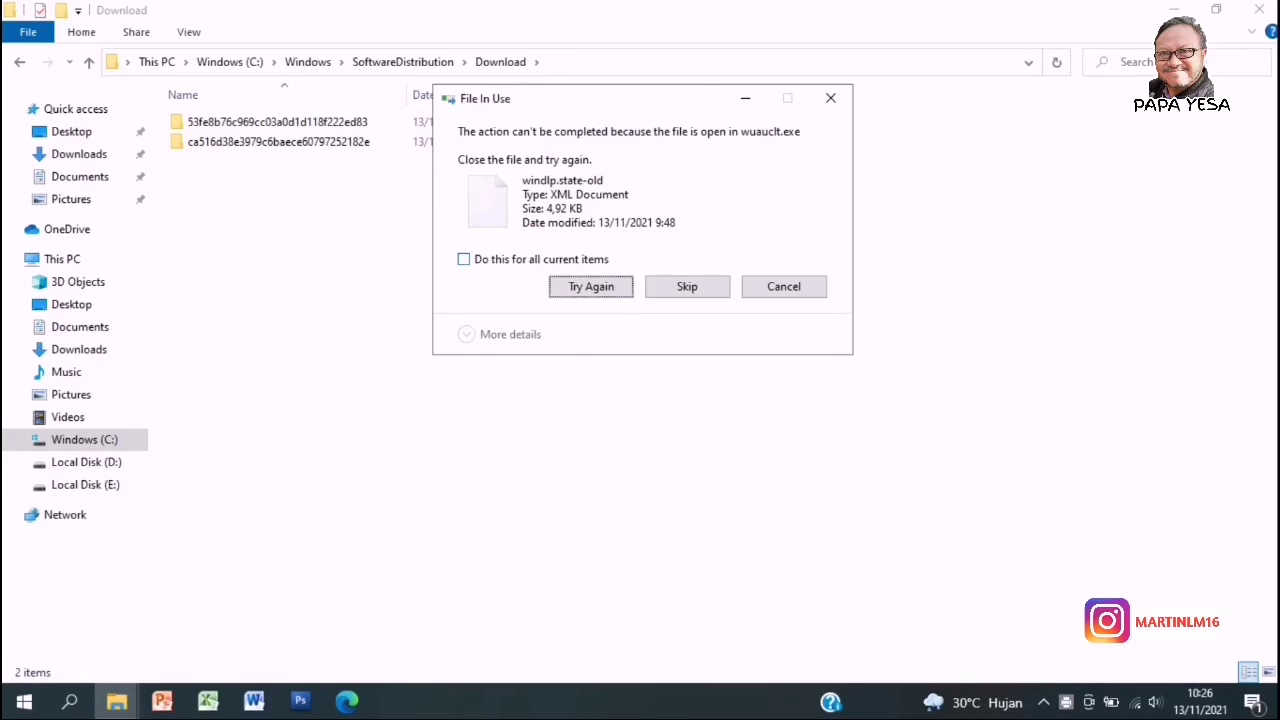
left_click(464, 260)
left_click(687, 287)
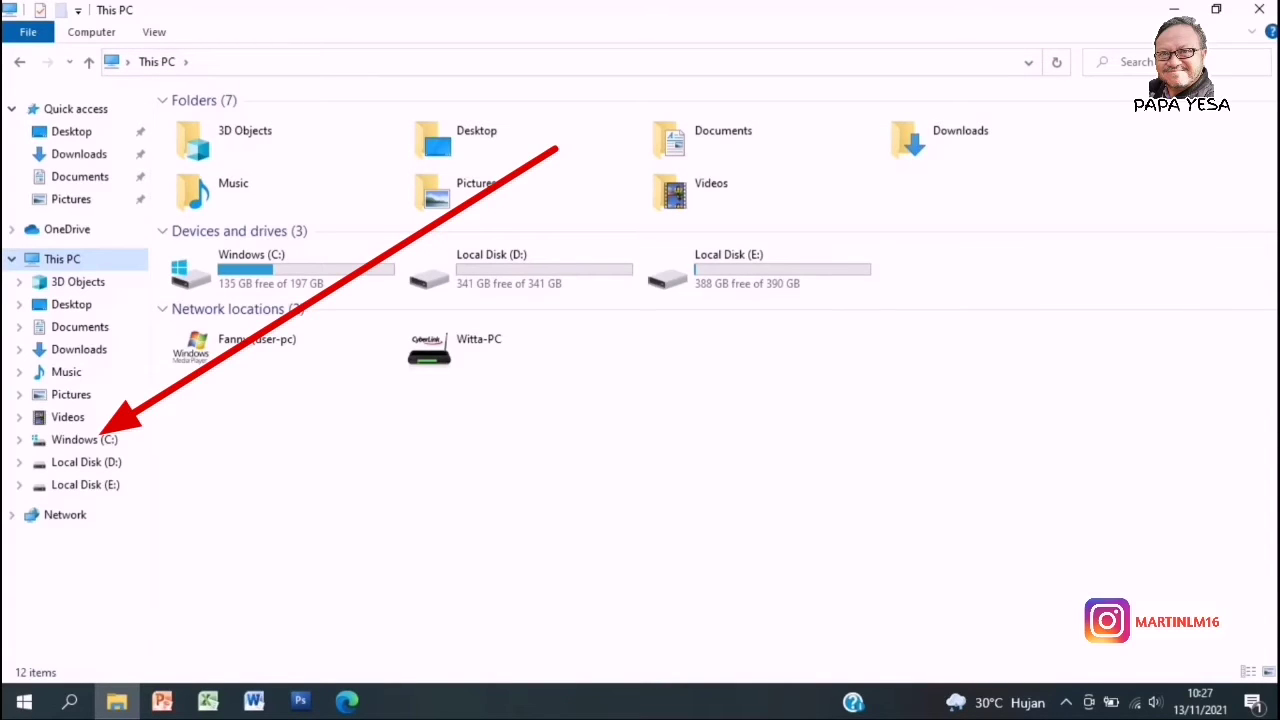
Run Disk Cleanup on the Windows (C:) drive and permanently delete the preselected file categories
right_click(87, 440)
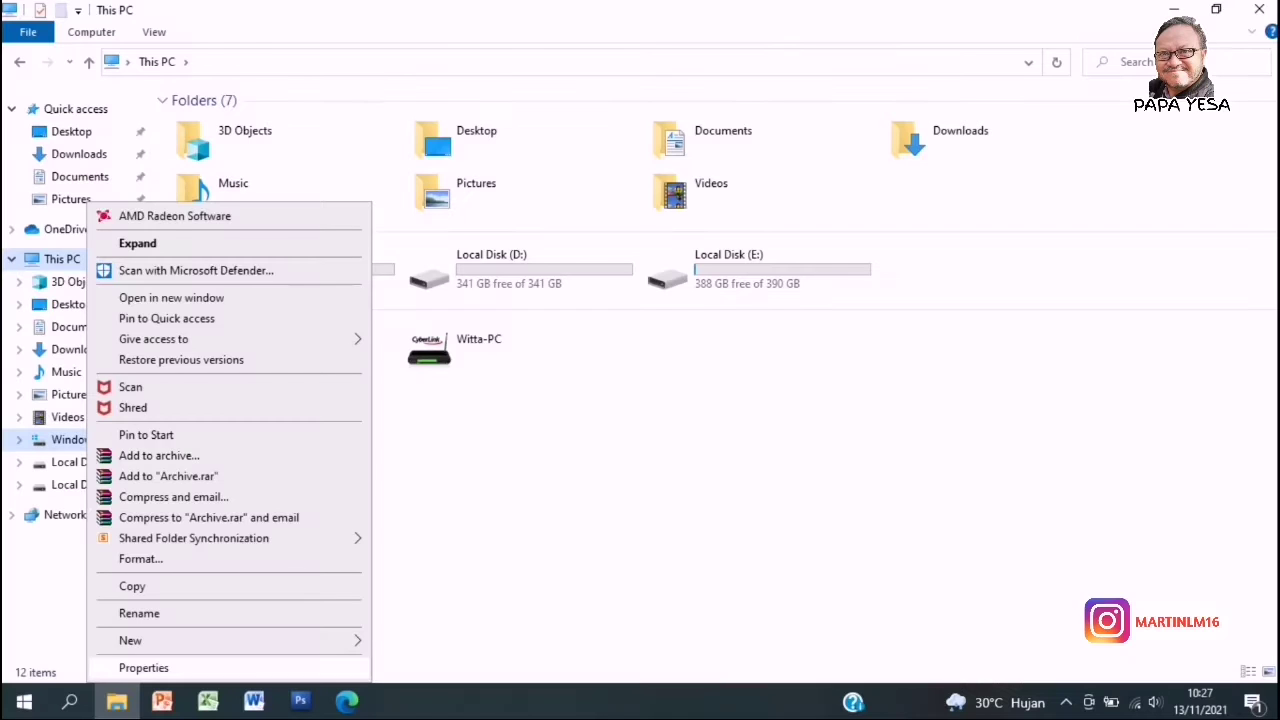
left_click(219, 649)
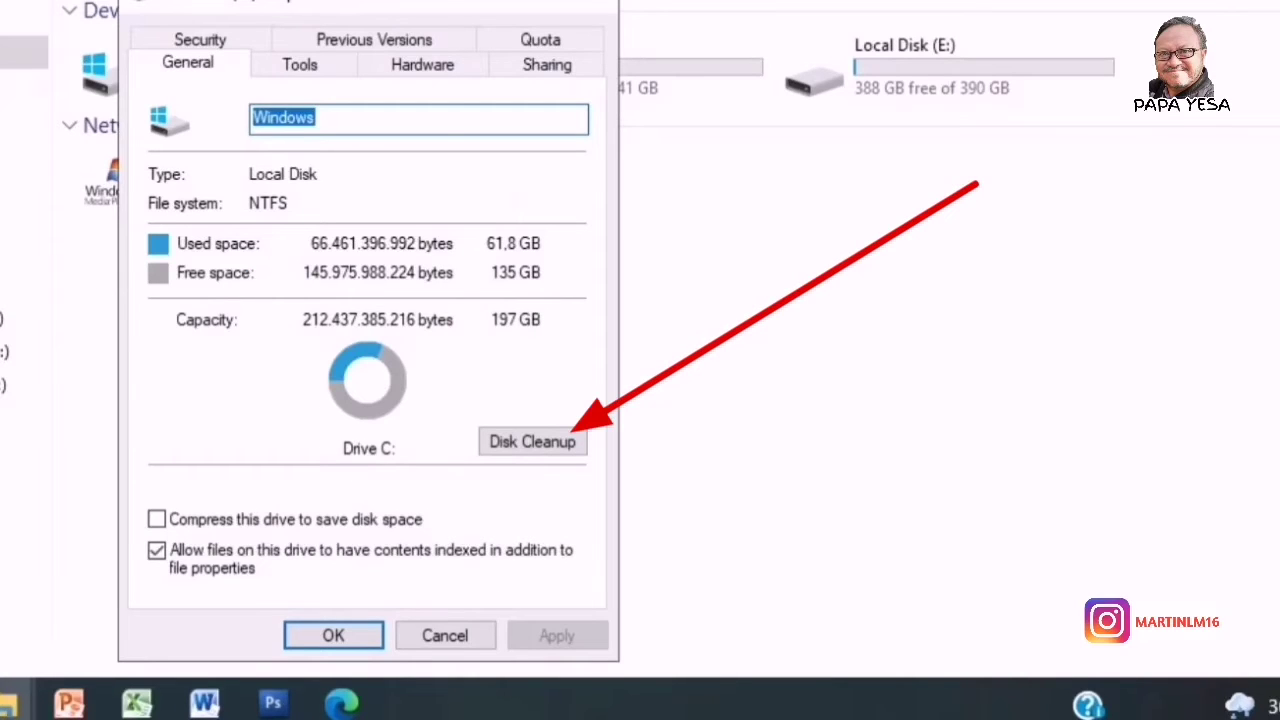
left_click(532, 442)
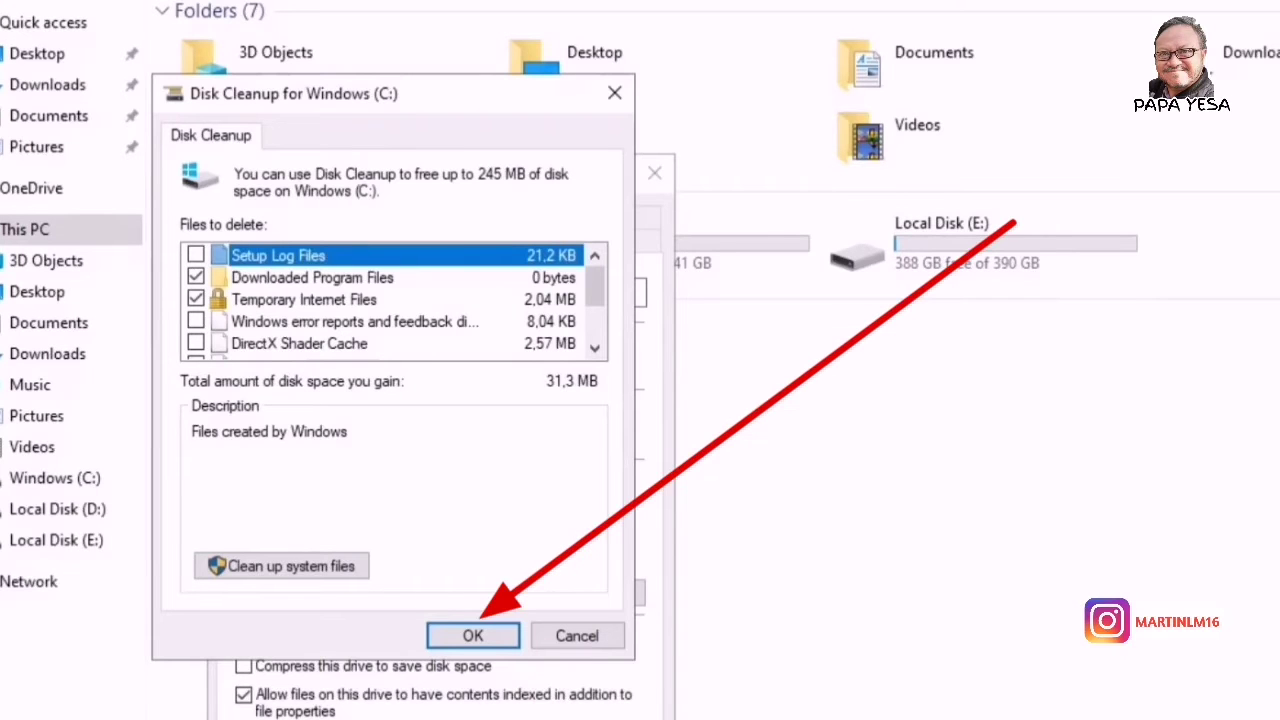
left_click(473, 636)
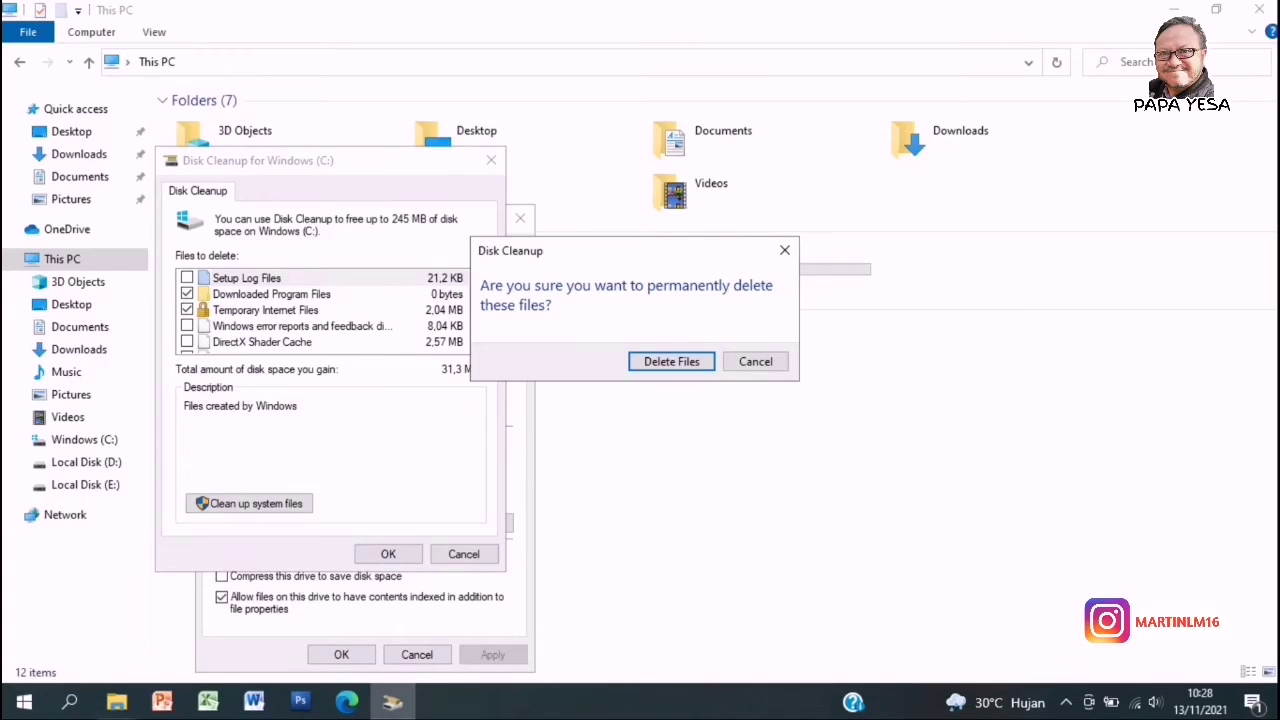
key("Return")
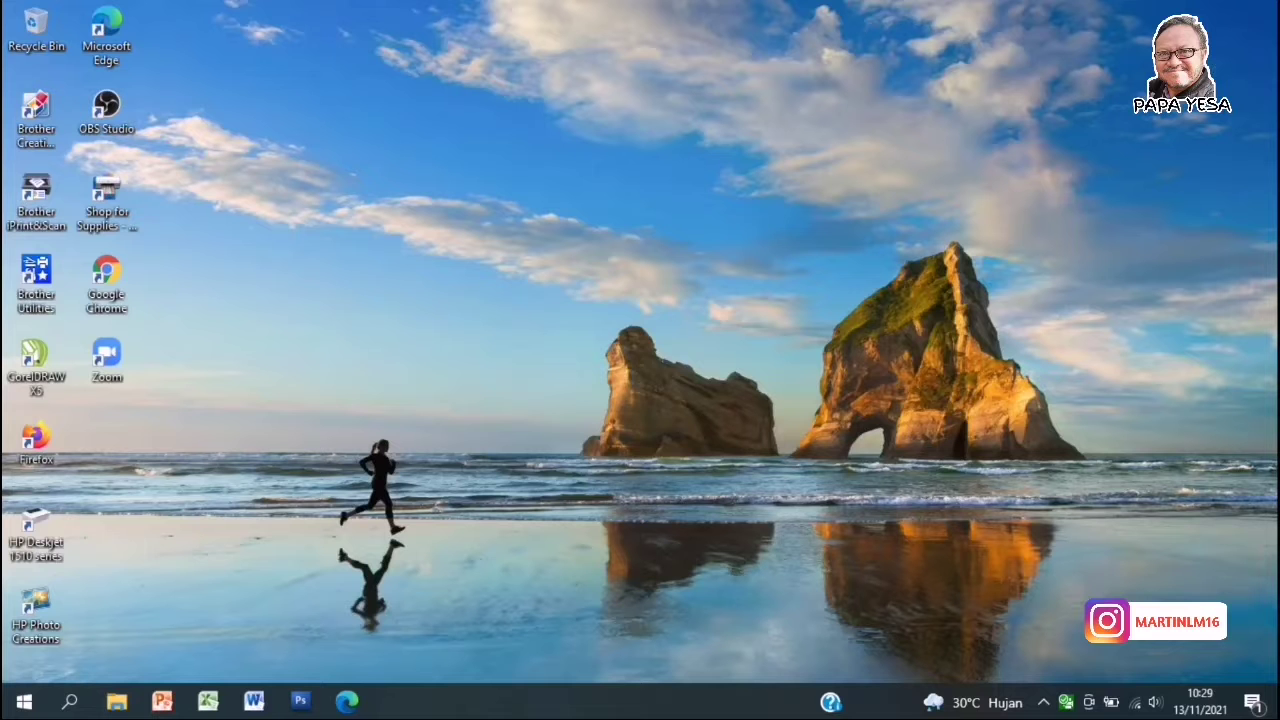
Refresh the Windows desktop
right_click(487, 274)
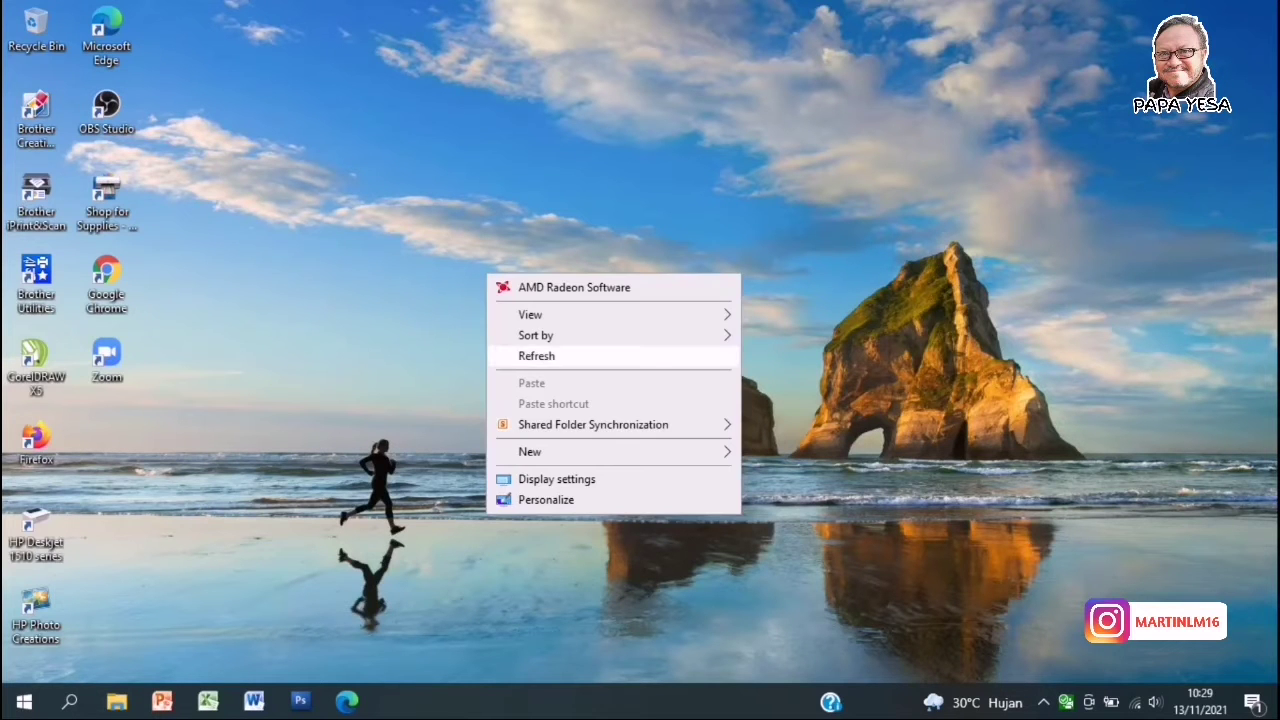
left_click(560, 356)
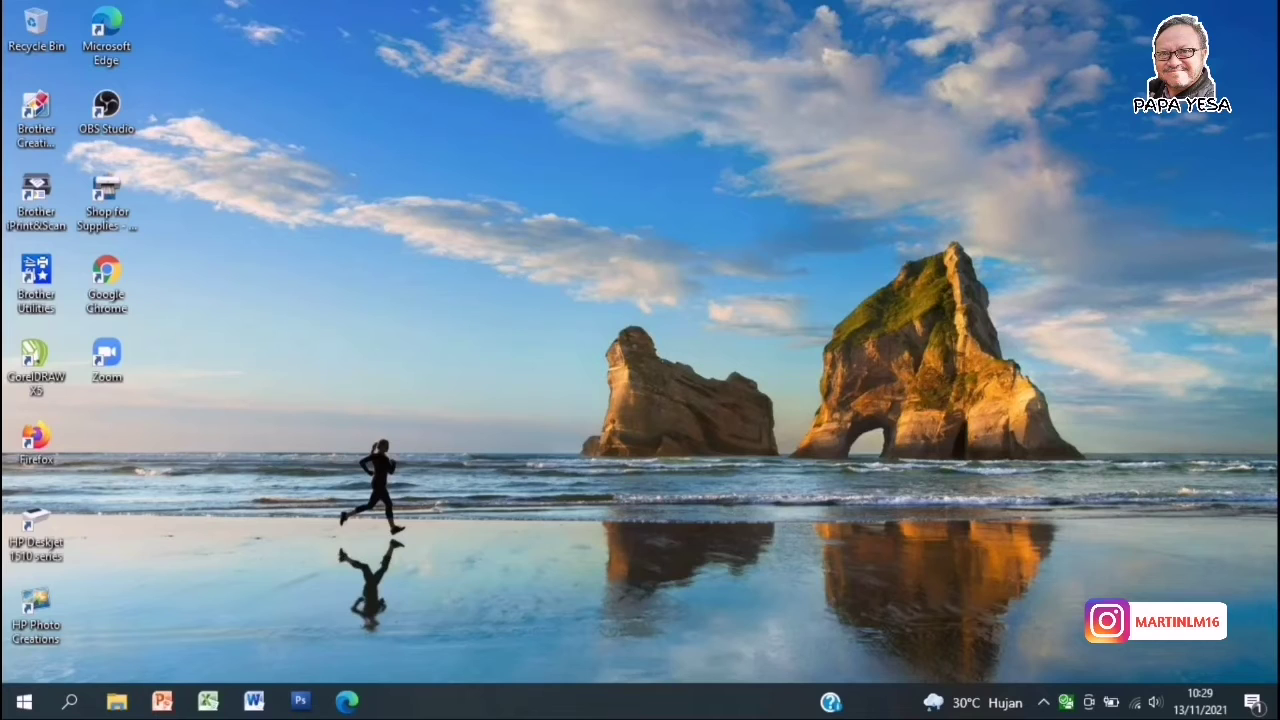
Analyze and optimize the Windows (C:) drive with the Optimize Drives tool, opened from the drive's properties
key("super+e")
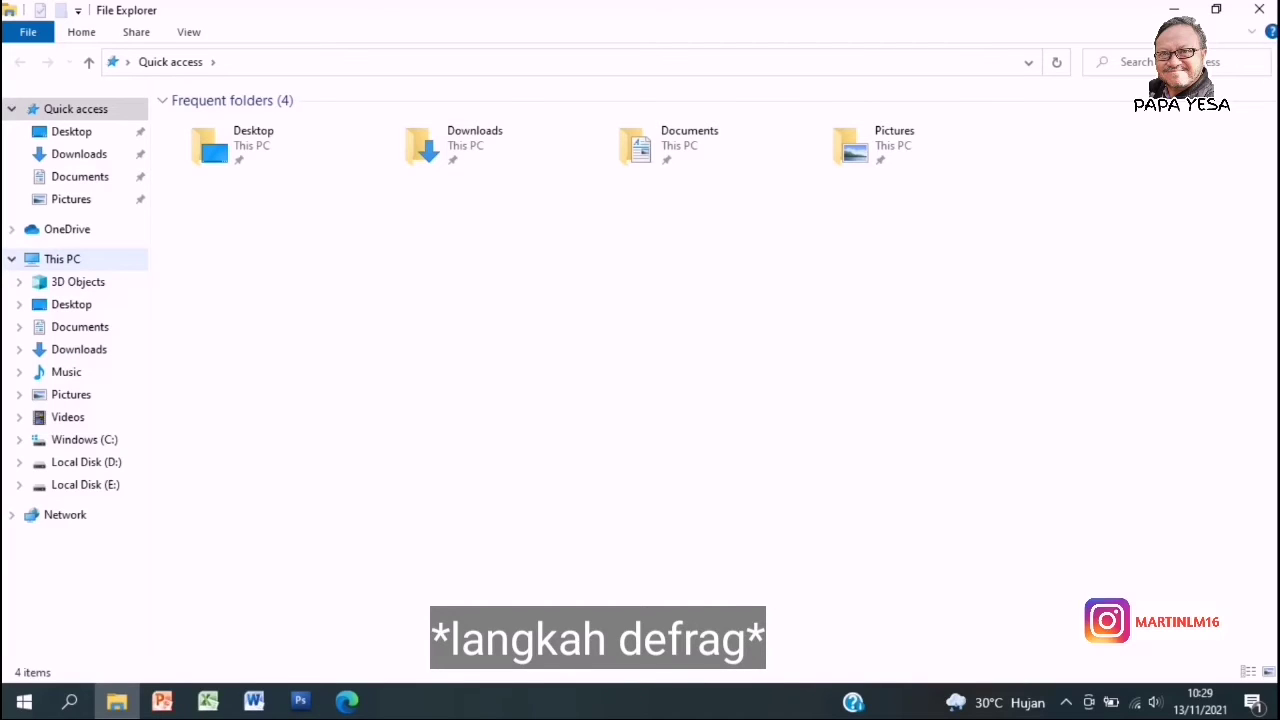
left_click(62, 260)
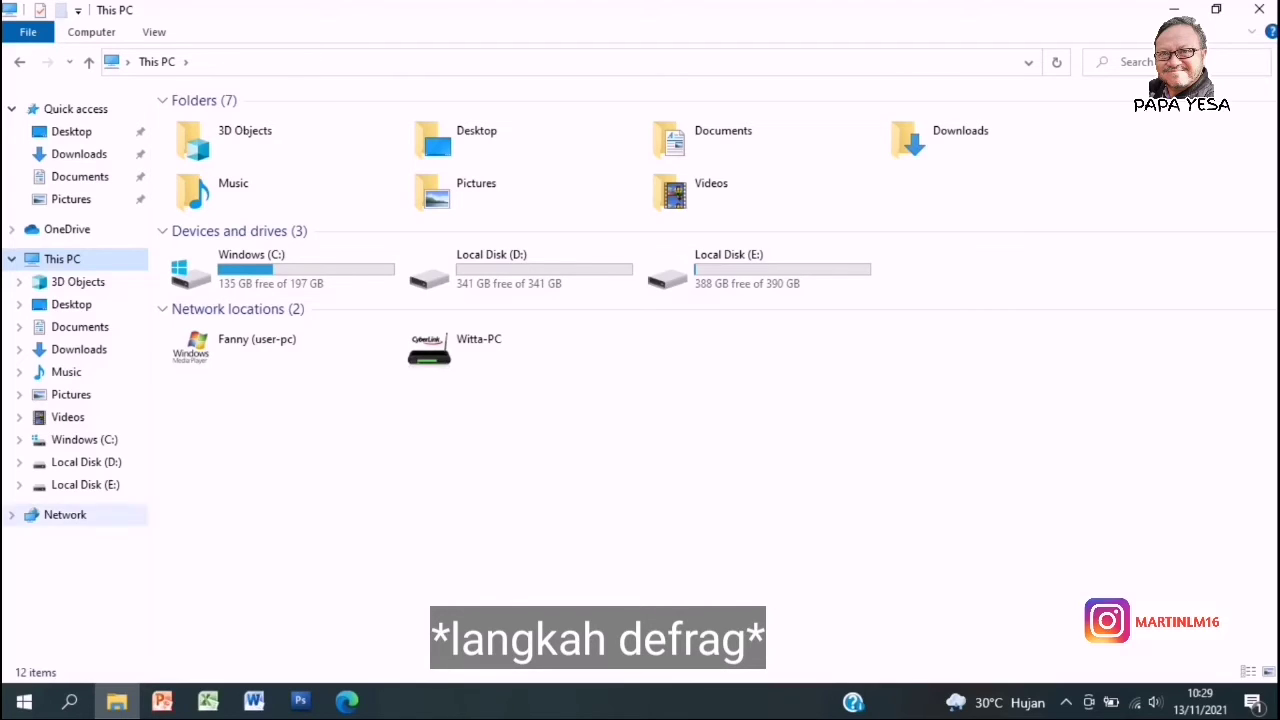
right_click(85, 439)
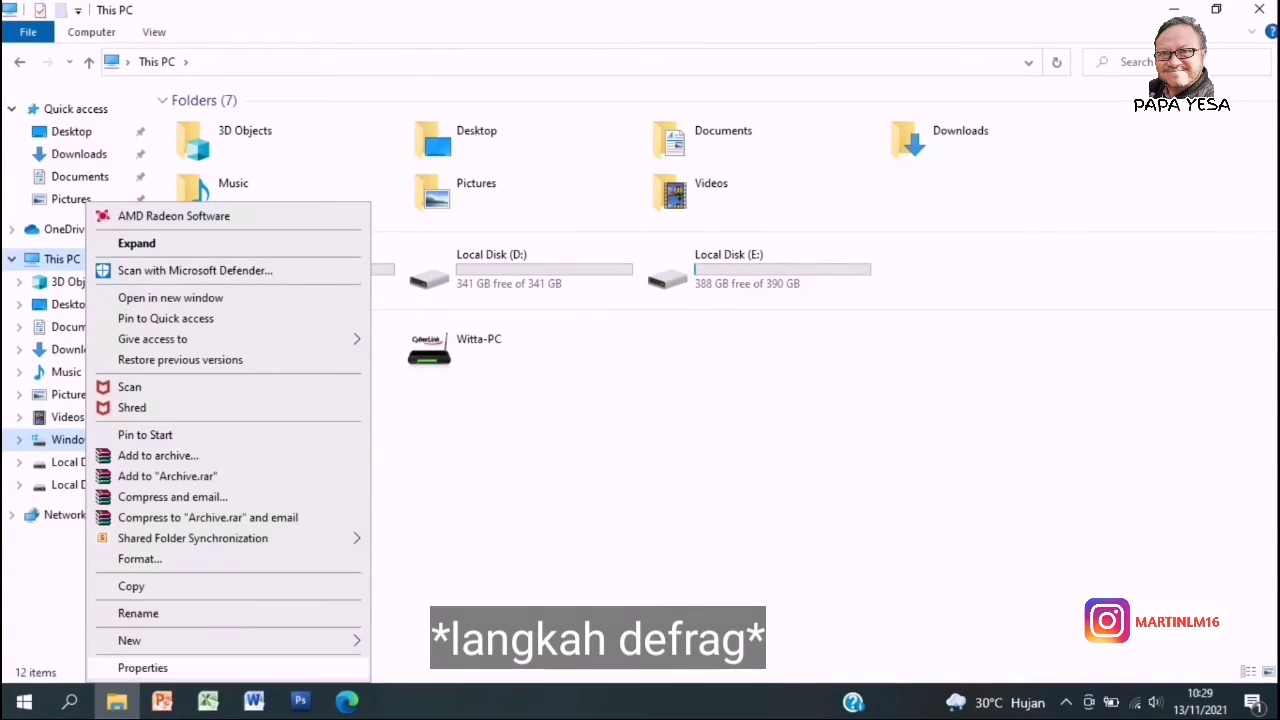
left_click(143, 667)
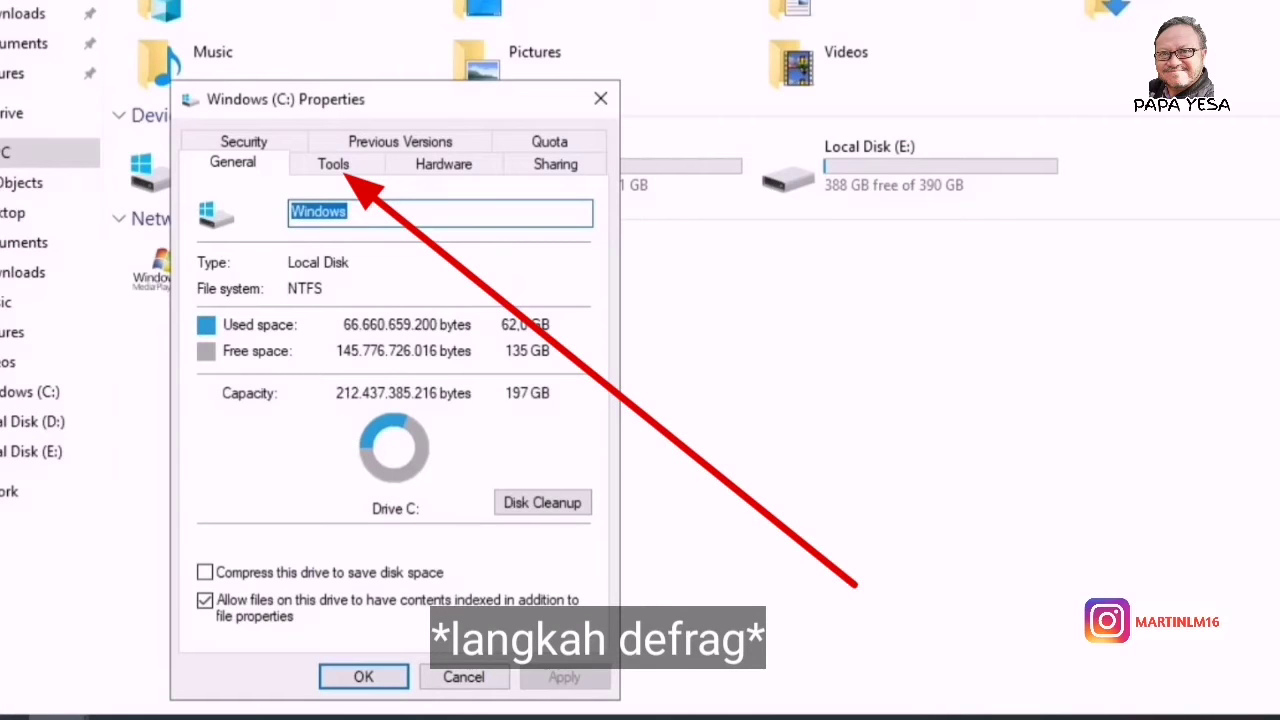
left_click(333, 164)
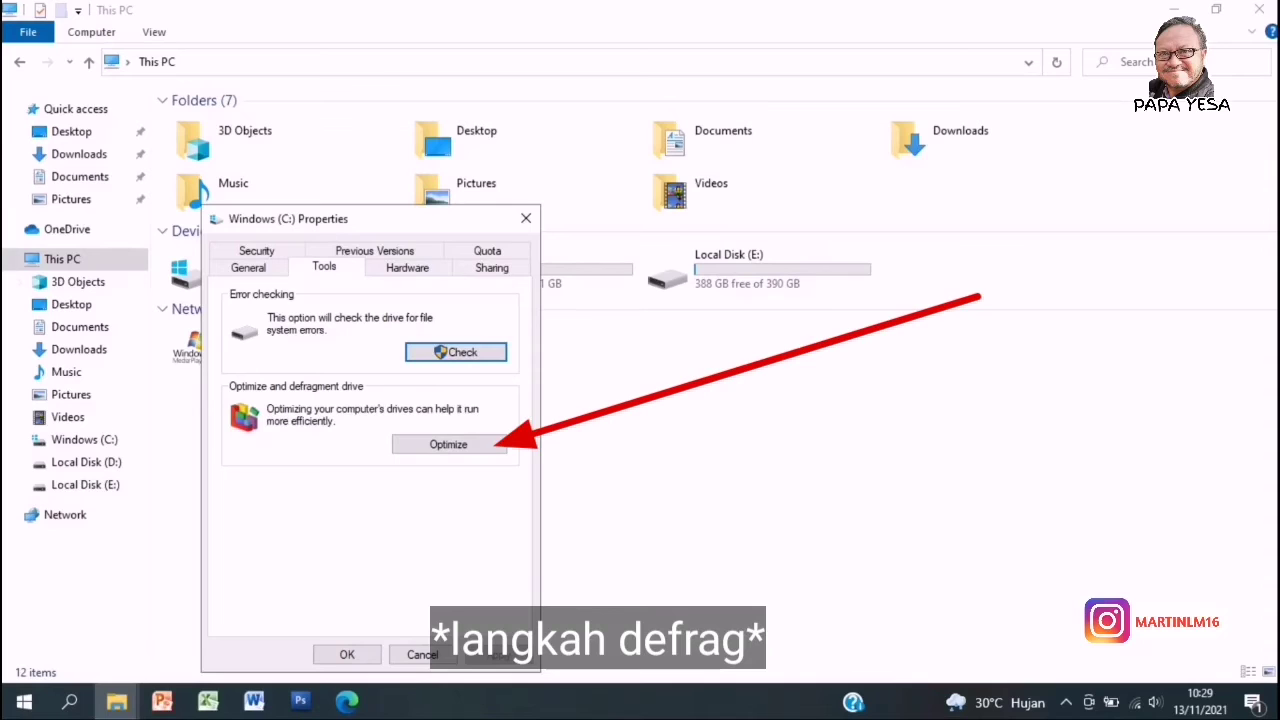
left_click(448, 444)
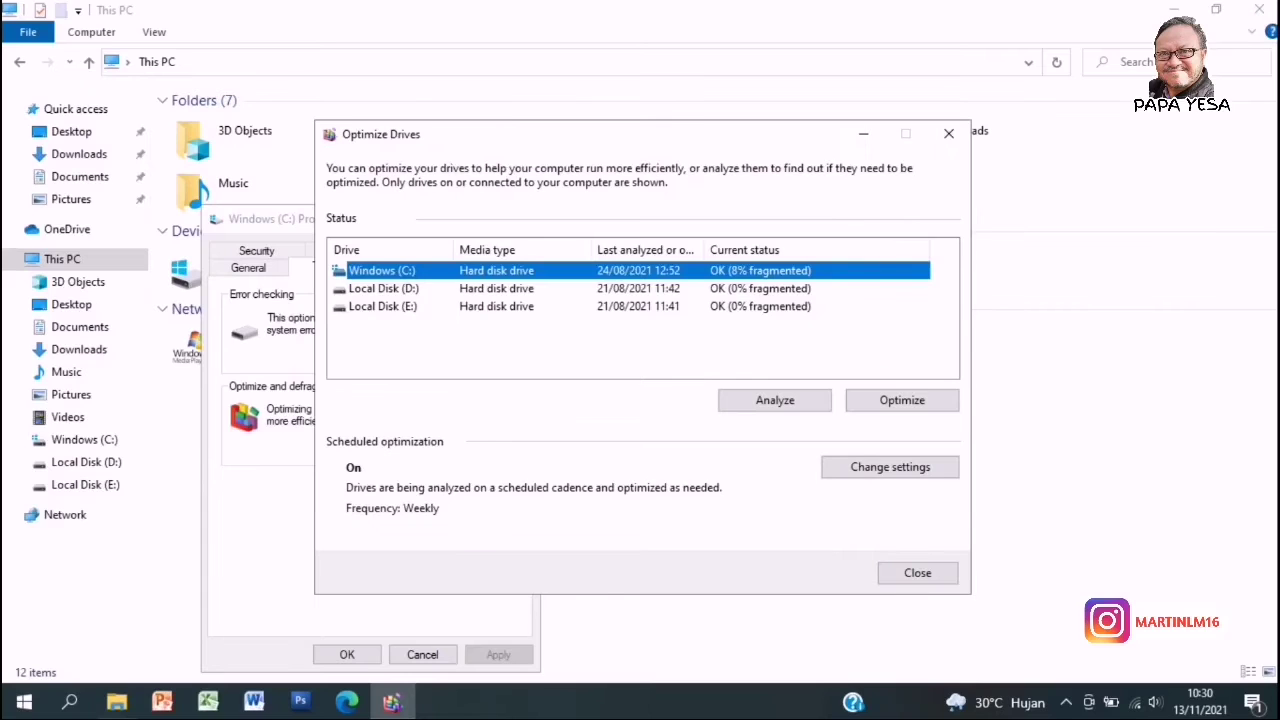
left_click(775, 400)
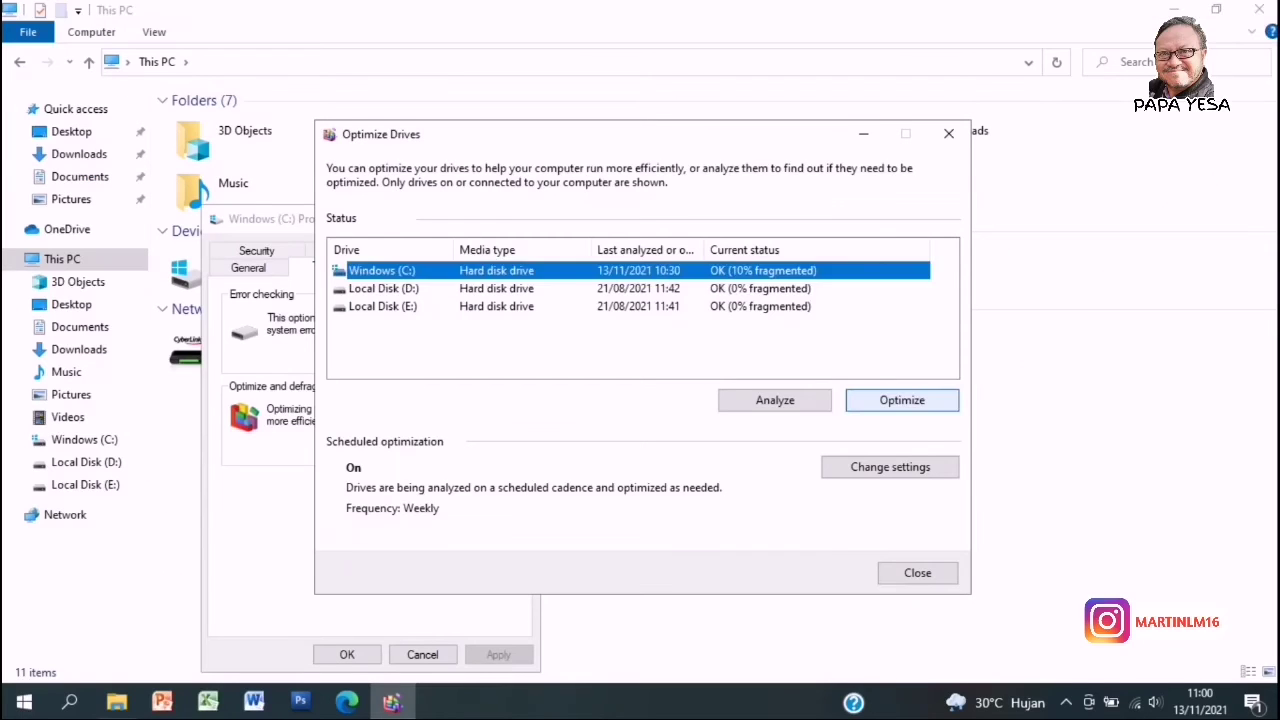
left_click(968, 432)
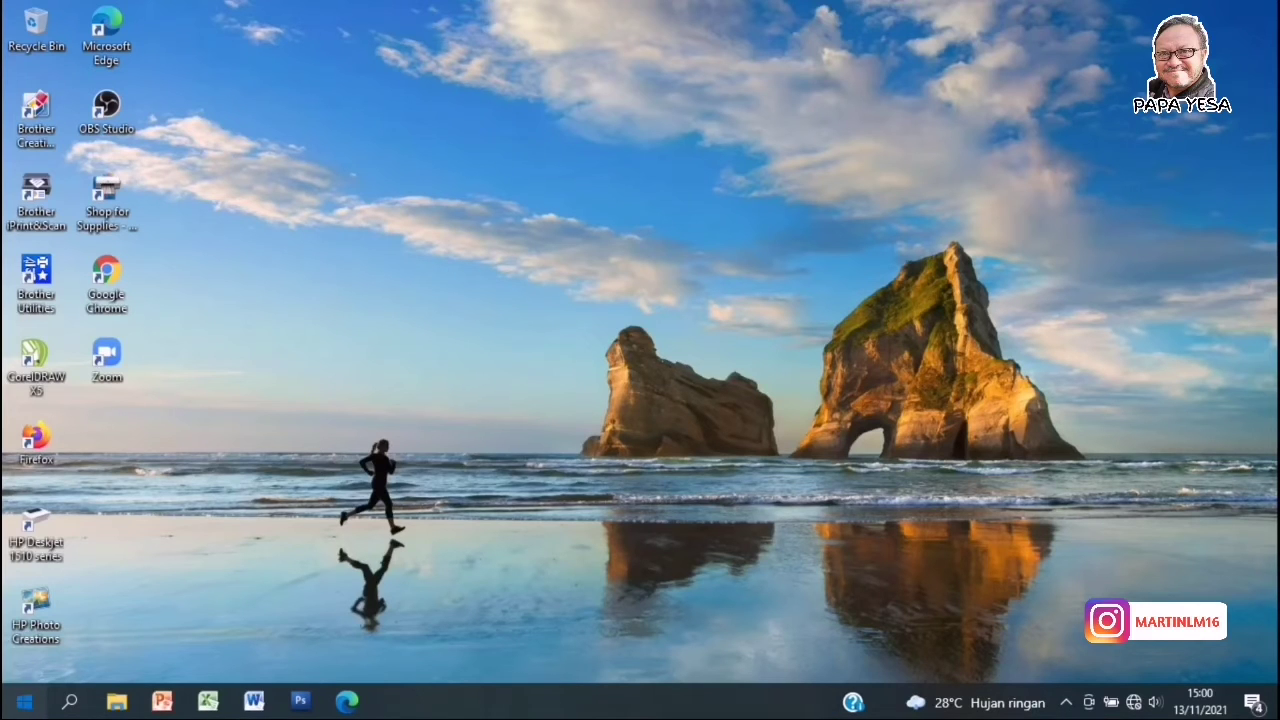
Open the power plan creation page through the additional power settings of the system's Power & sleep settings
left_click(24, 701)
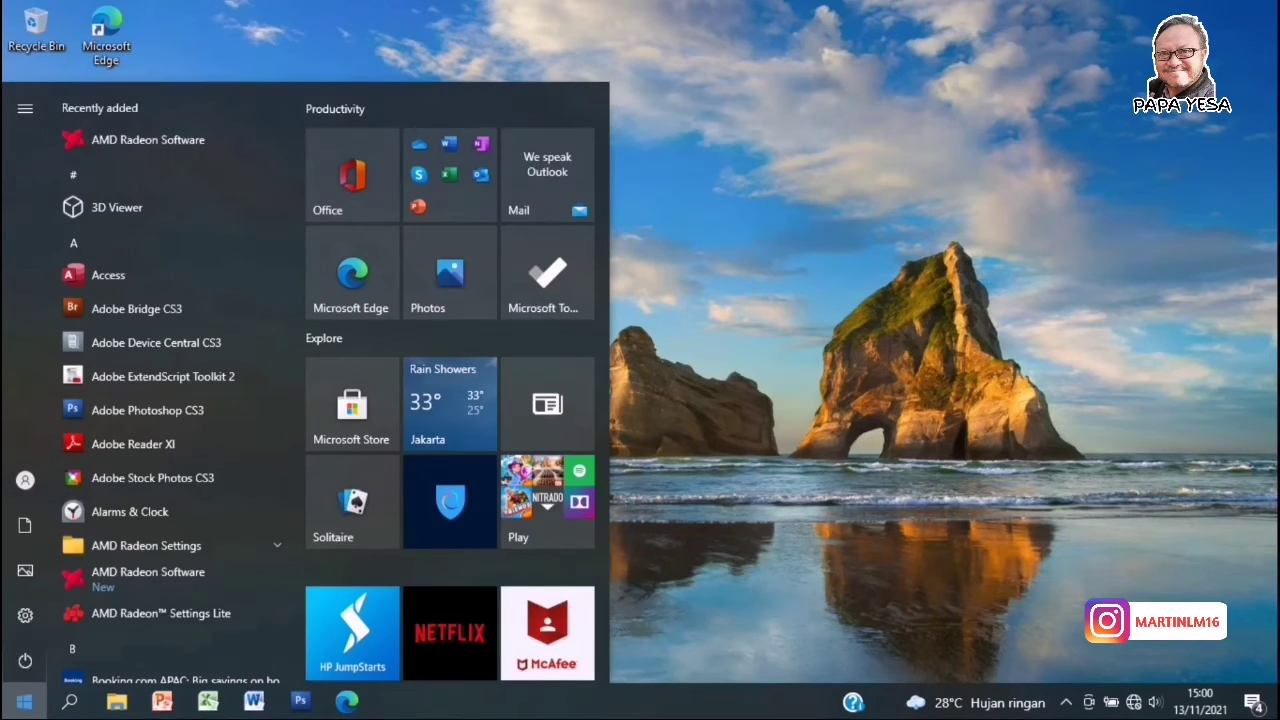
left_click(30, 615)
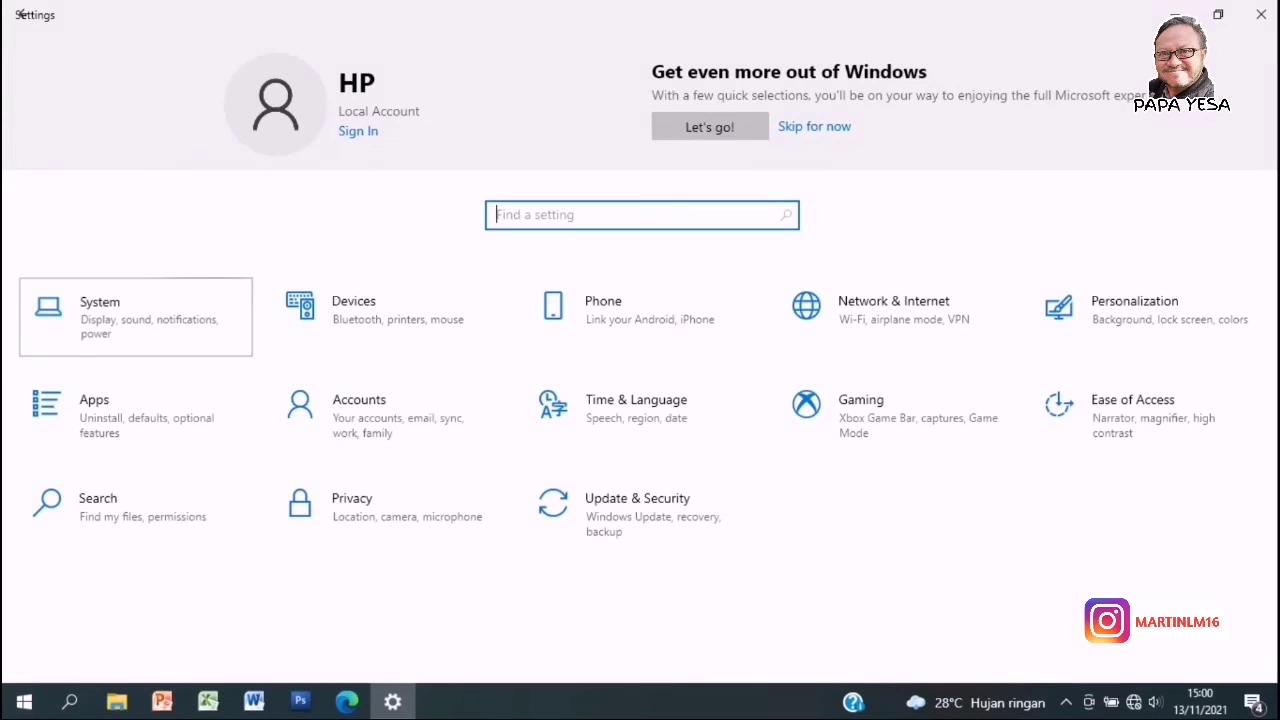
left_click(135, 290)
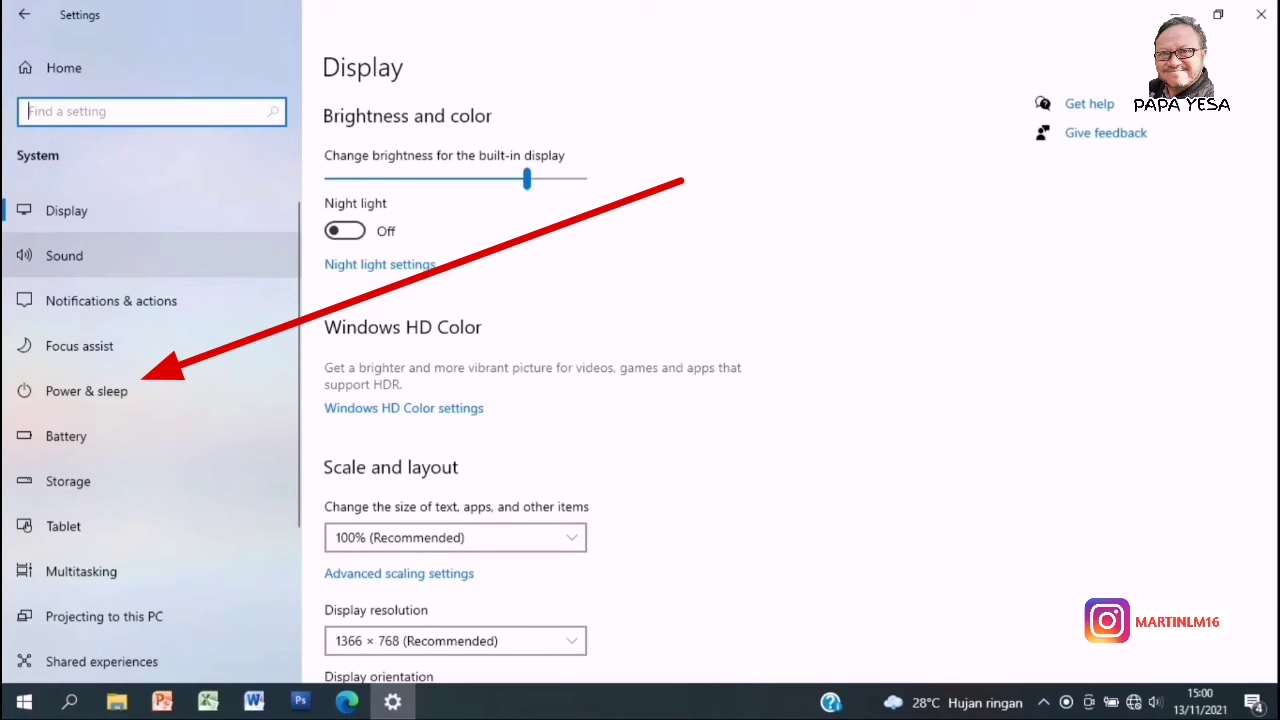
left_click(87, 391)
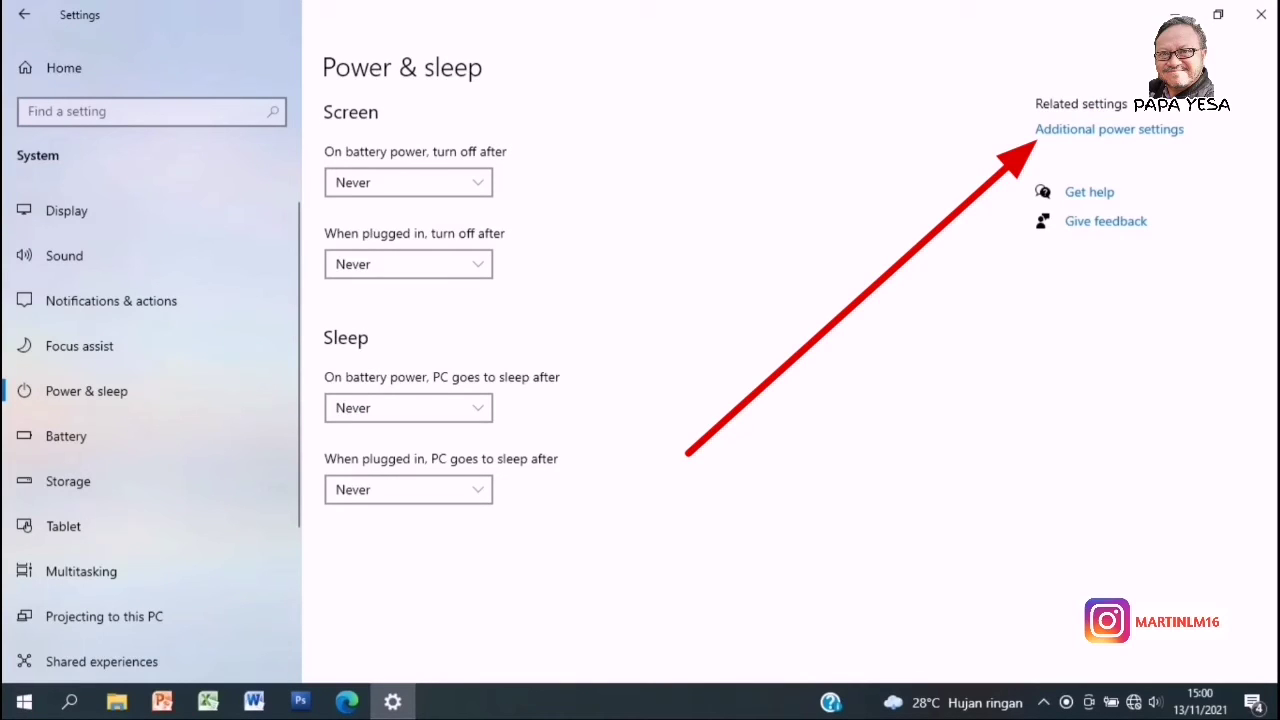
left_click(1109, 129)
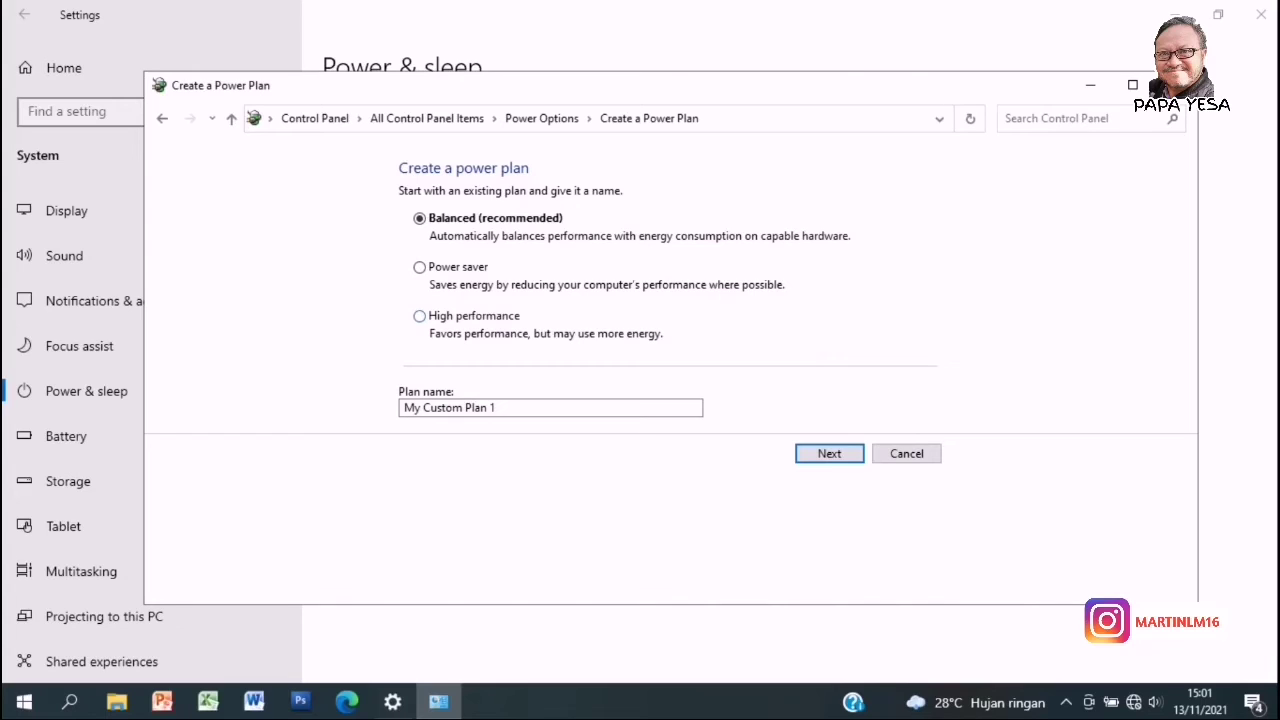
Create a power plan named High Perform based on the High performance plan, with the default display and sleep settings
left_click(420, 316)
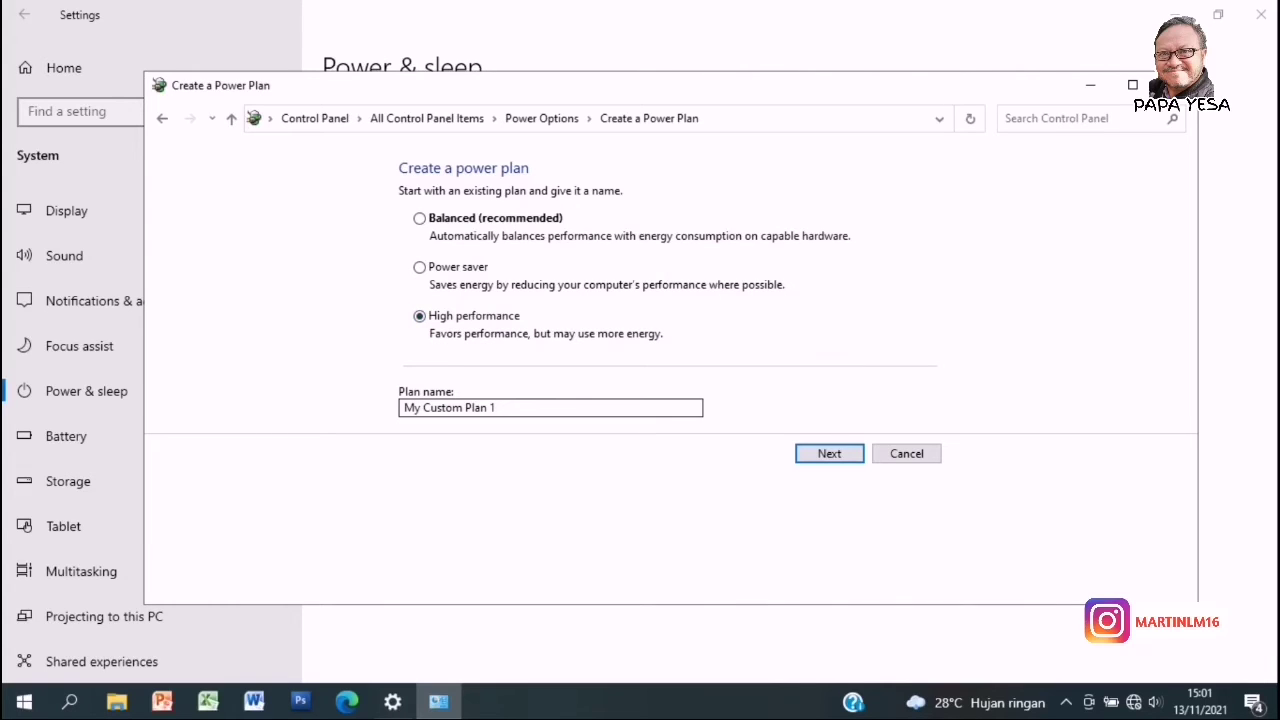
key("ctrl+a")
type("Hig")
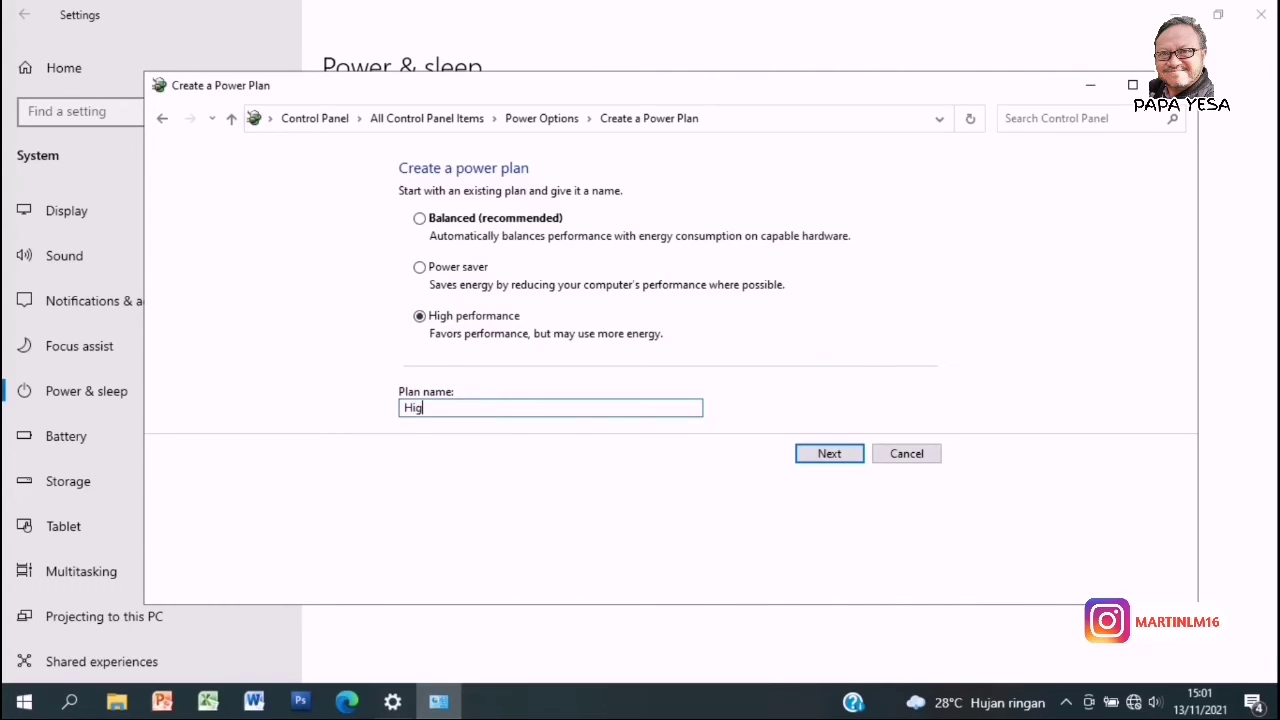
type("h Perform")
key("Return")
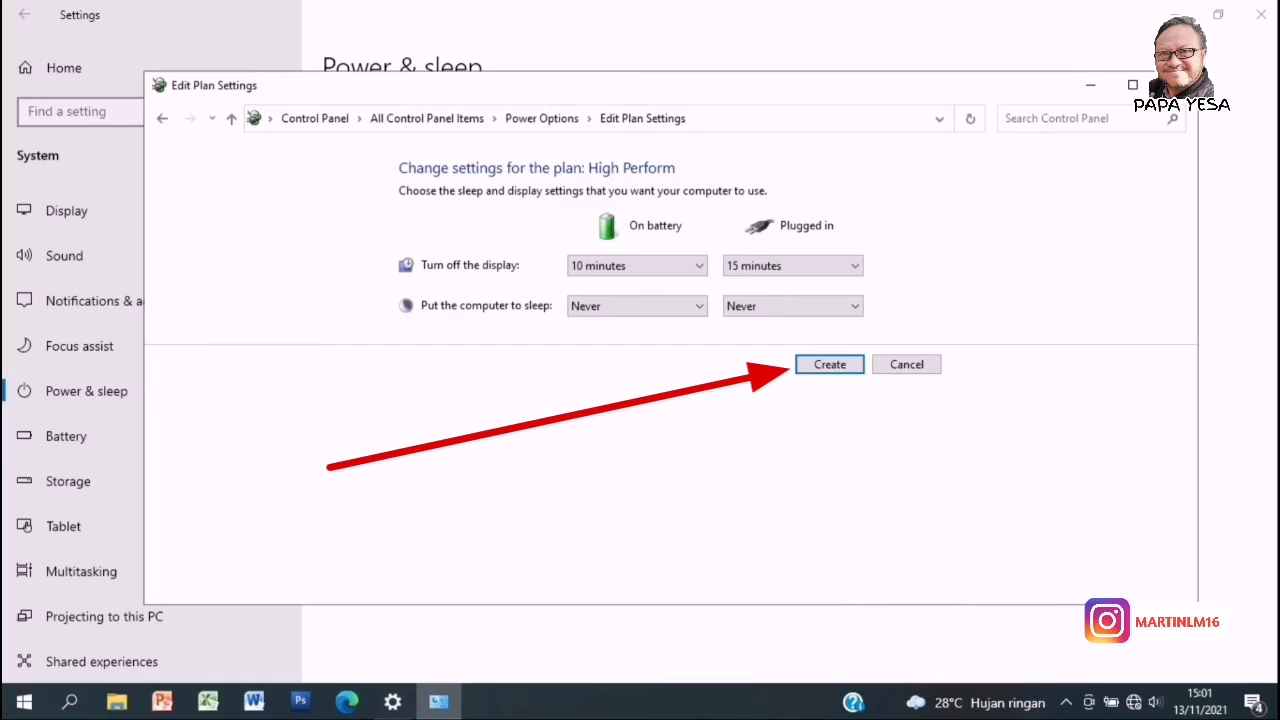
key("Return")
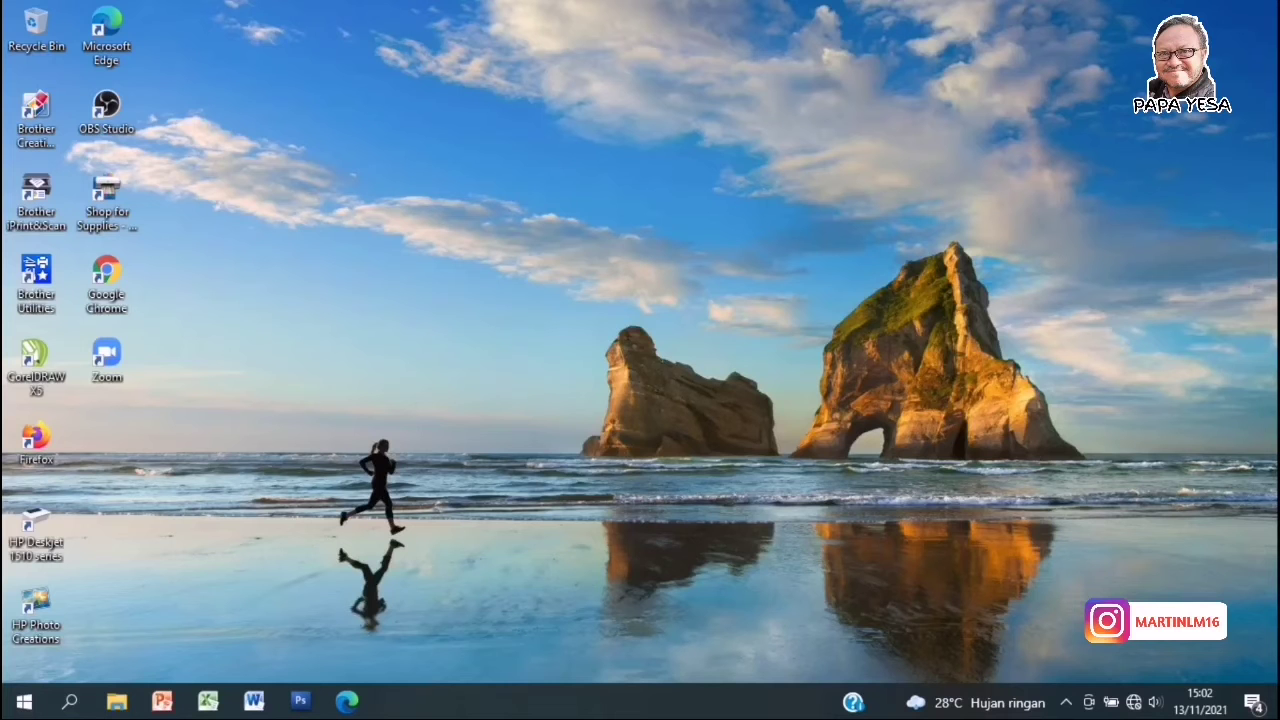
Refresh the Windows desktop
right_click(597, 306)
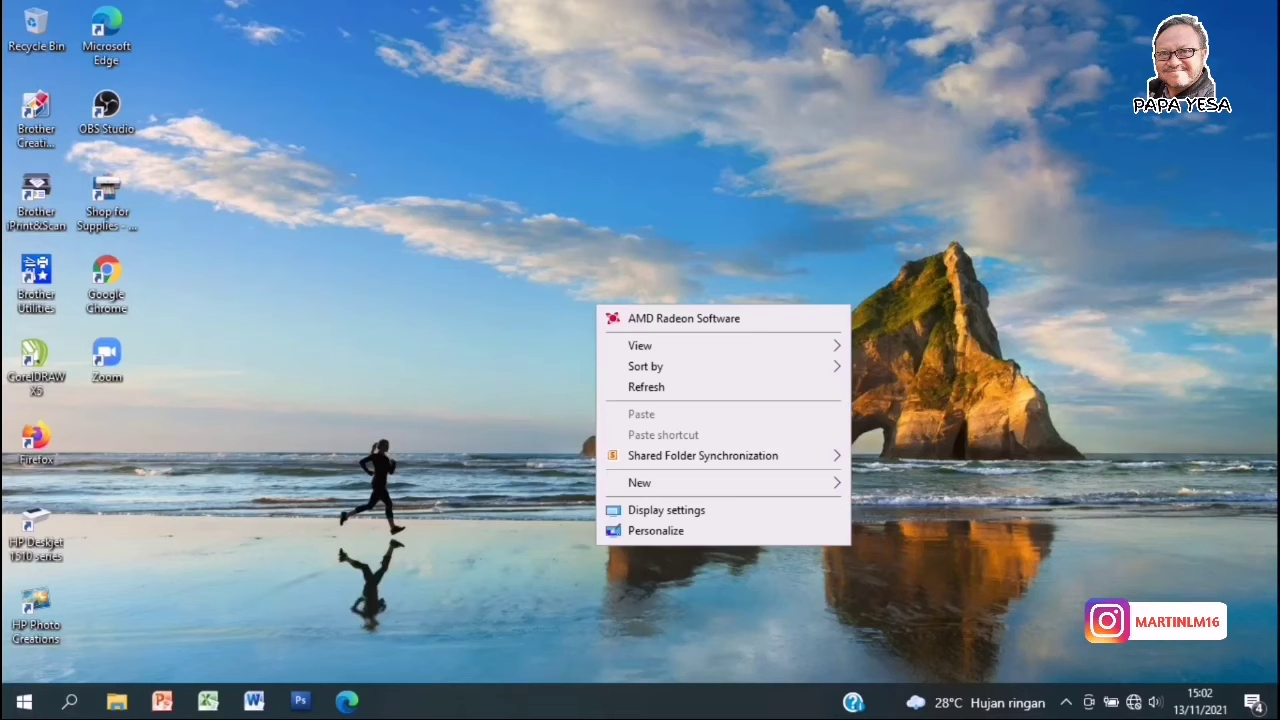
left_click(646, 387)
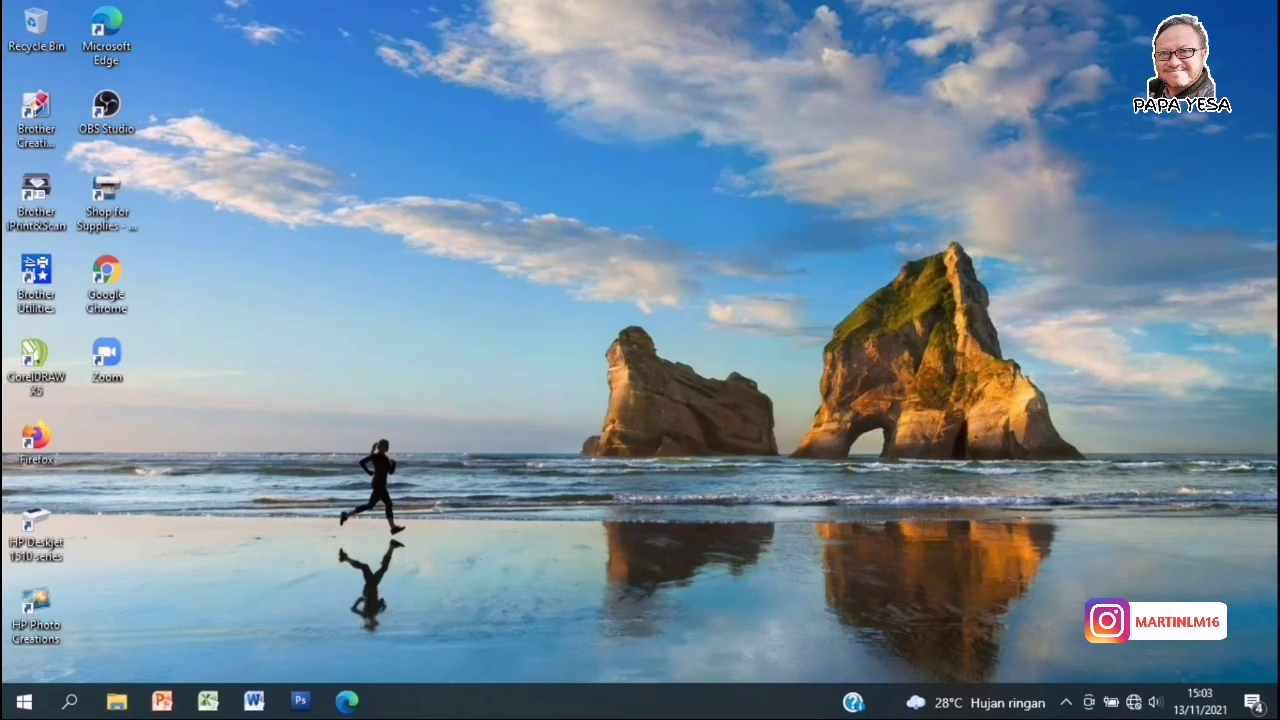
Open Task Manager in its detailed view and show the list of startup programs
right_click(596, 700)
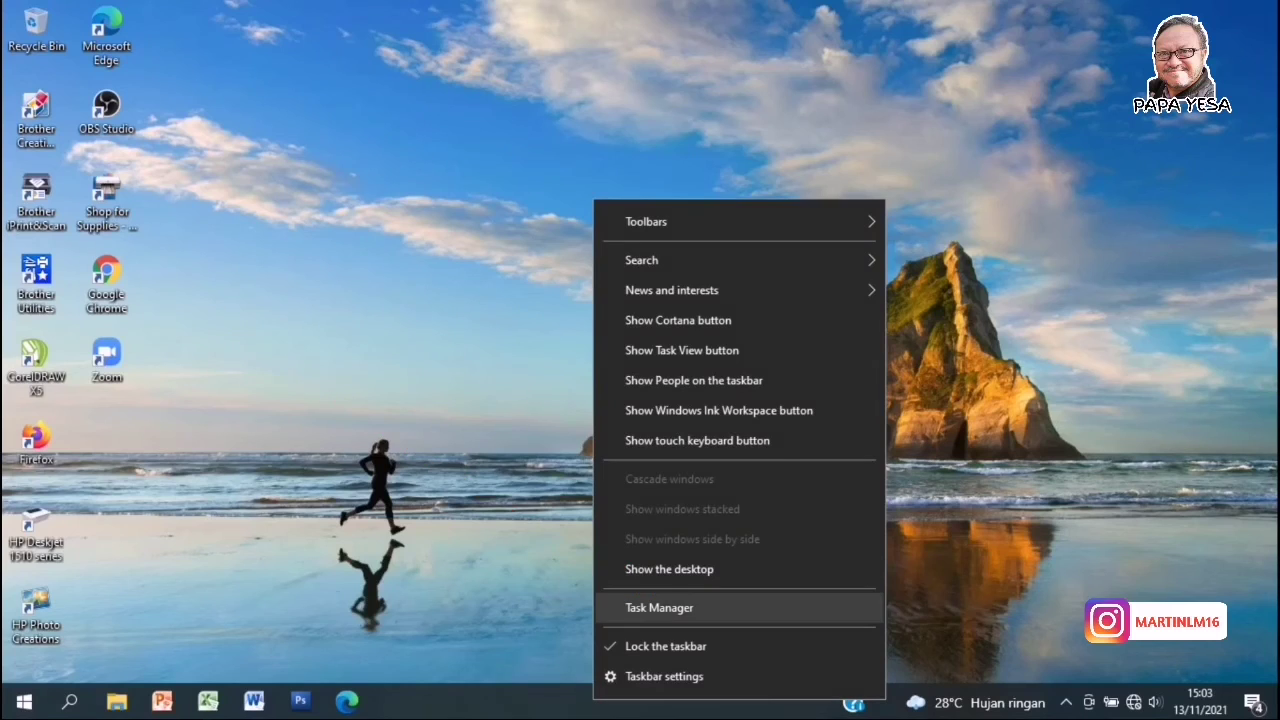
left_click(659, 607)
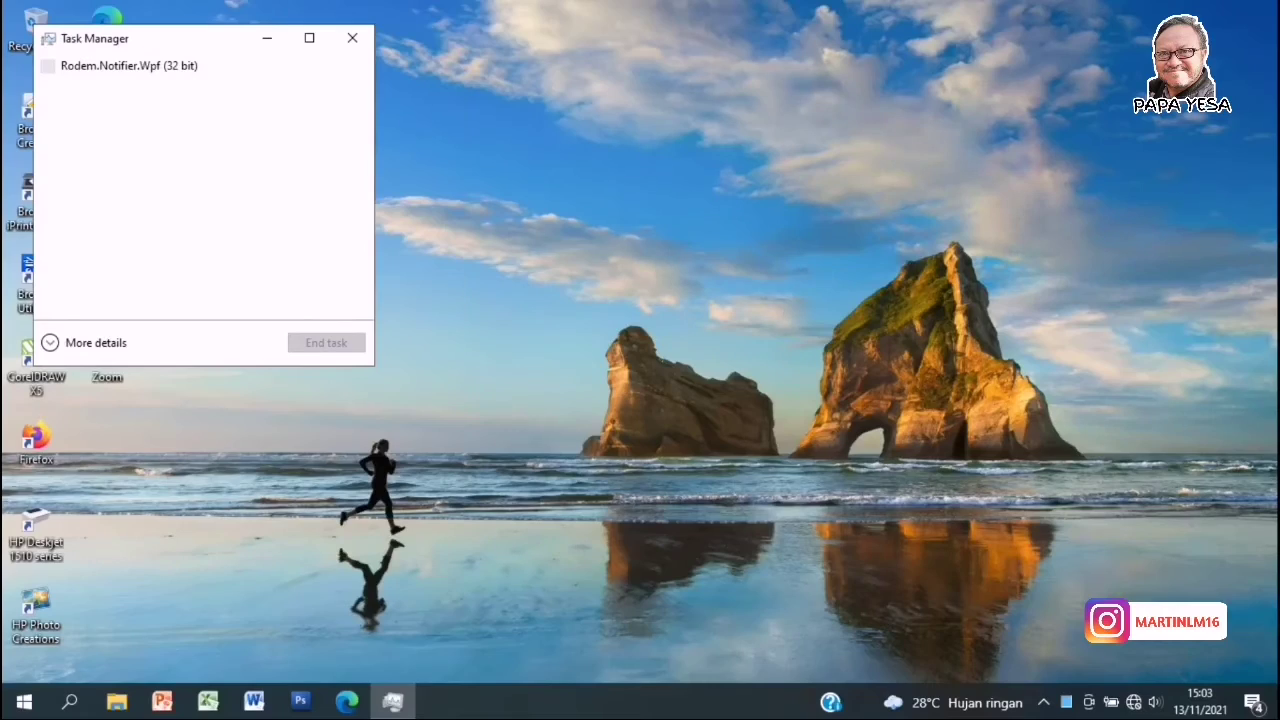
left_click(125, 460)
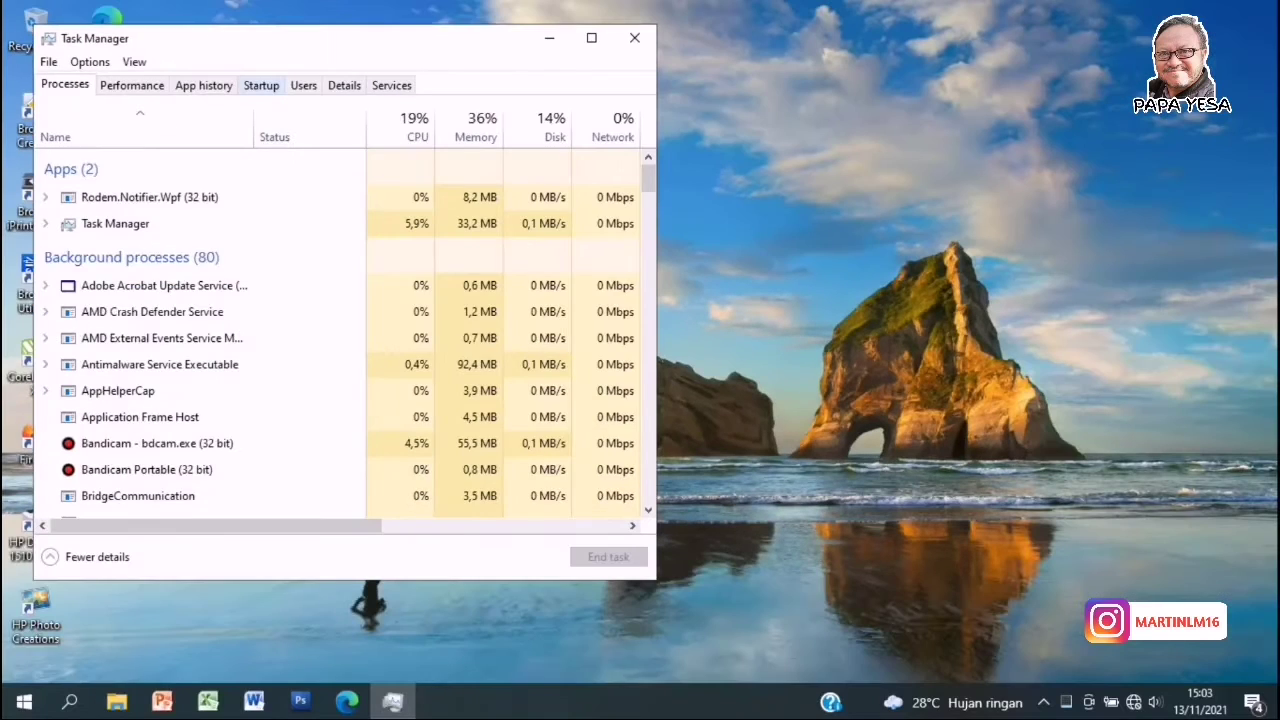
left_click(319, 90)
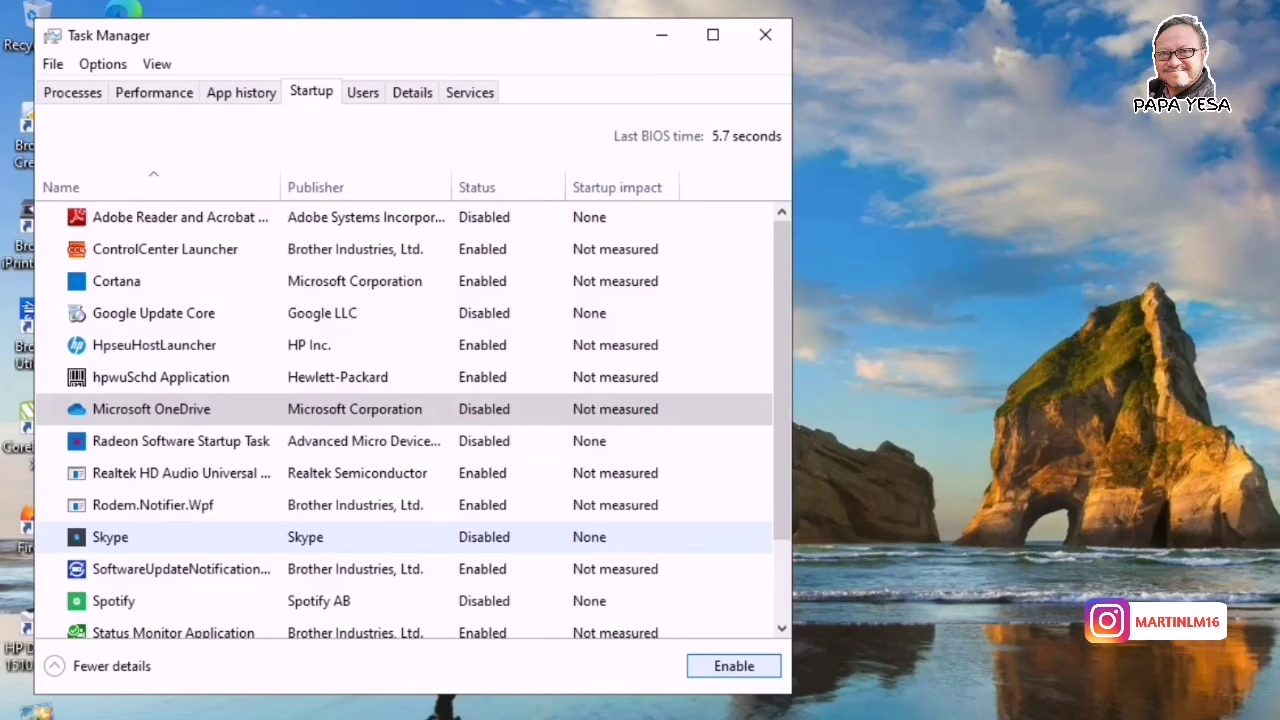
Disable the startup programs Rodem.Notifier.Wpf and TwDsUiLaunch, and close Task Manager
left_click(160, 506)
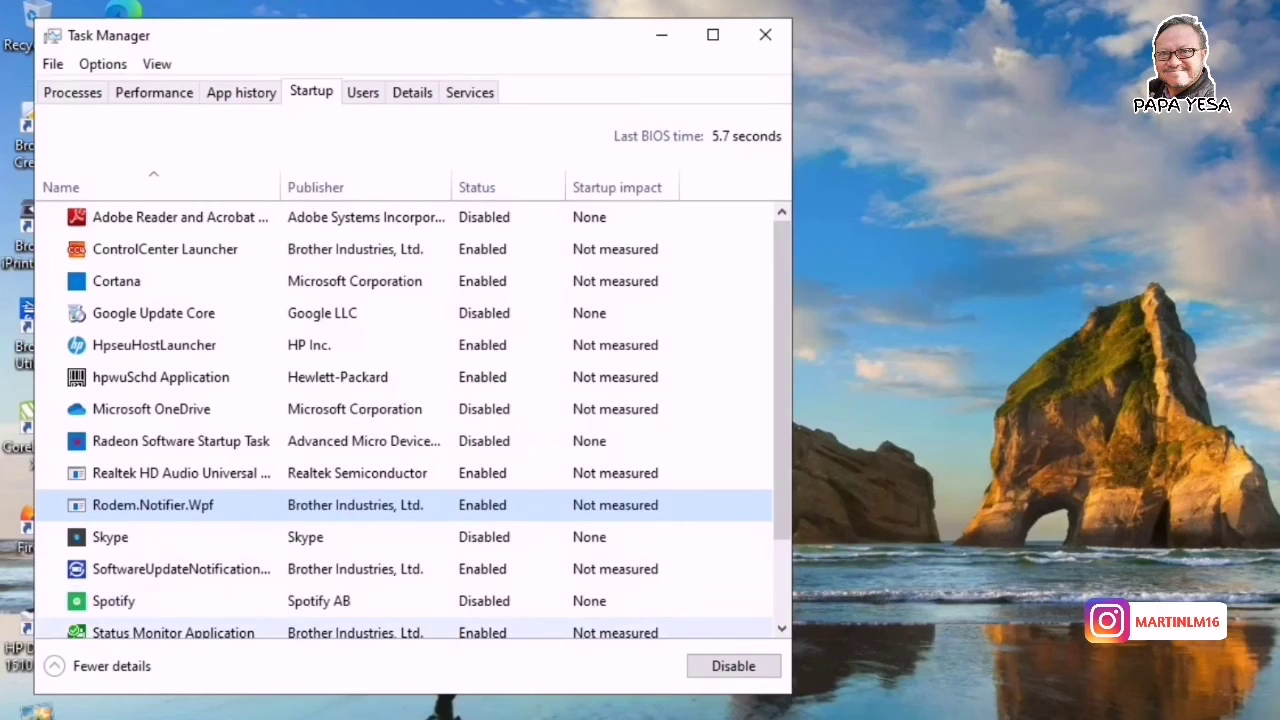
left_click(734, 666)
scroll(400, 540, "down", 2)
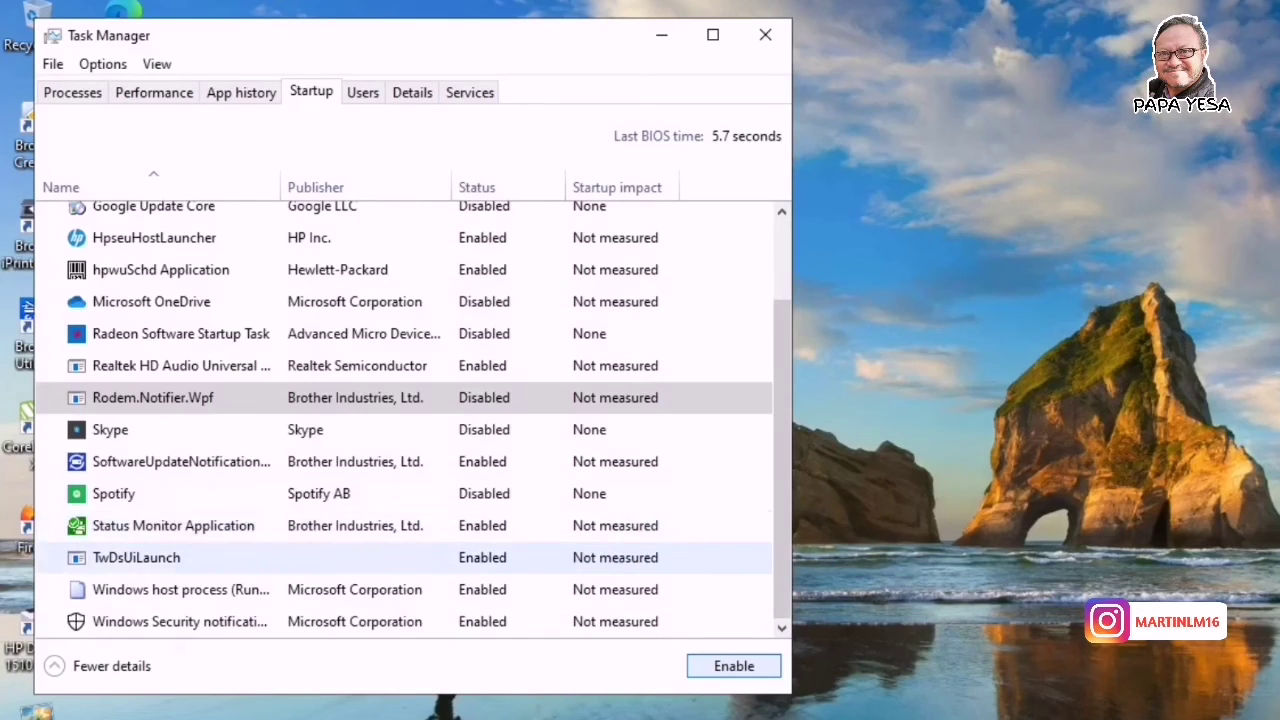
left_click(136, 557)
left_click(734, 666)
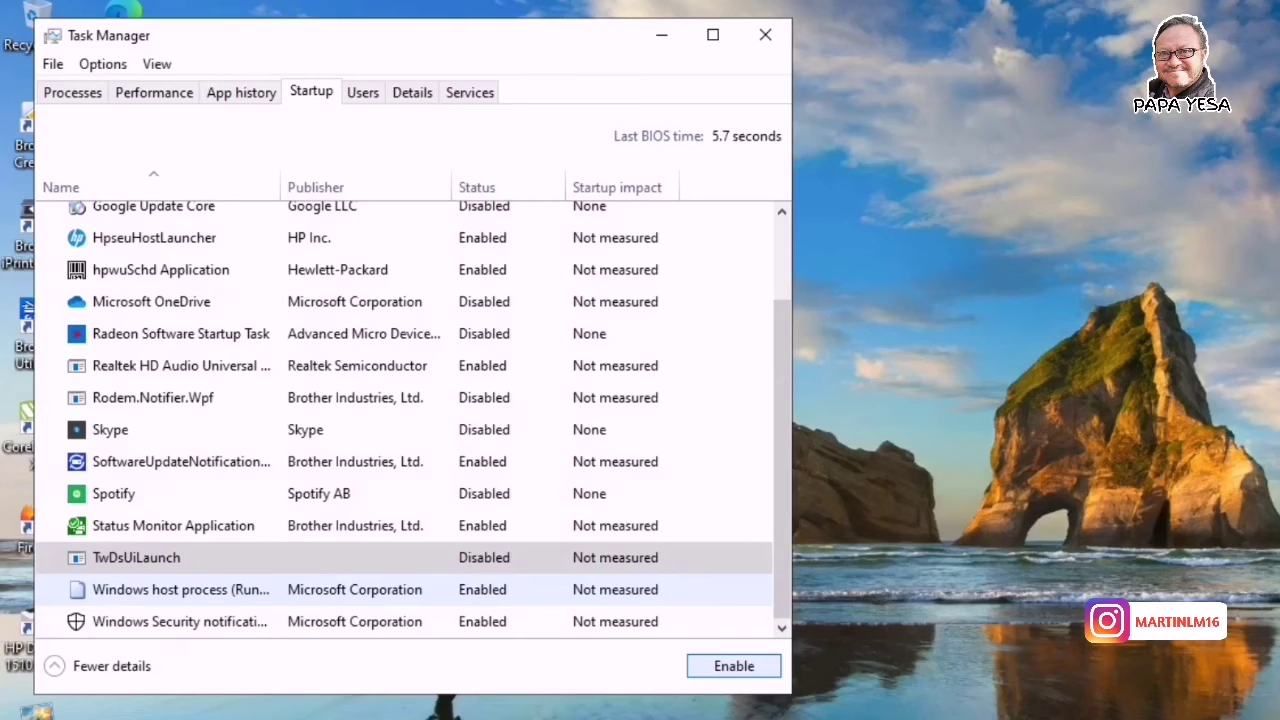
scroll(413, 420, "up", 2)
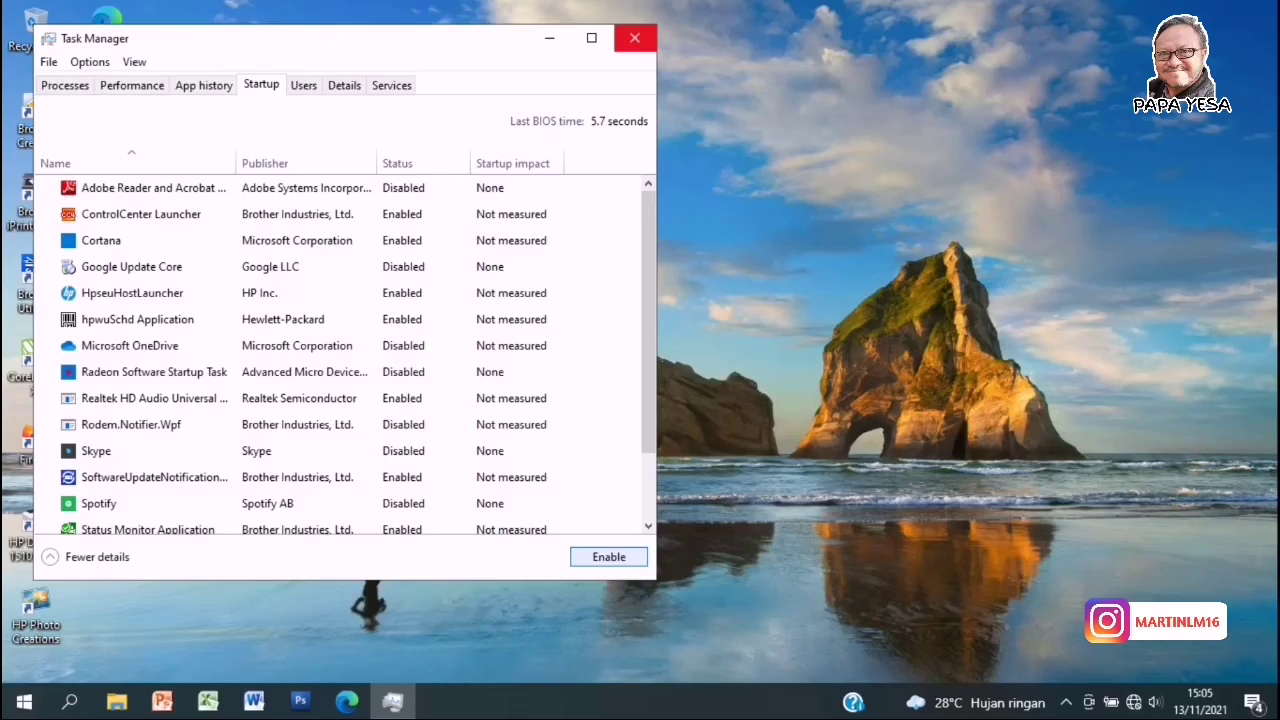
left_click(634, 38)
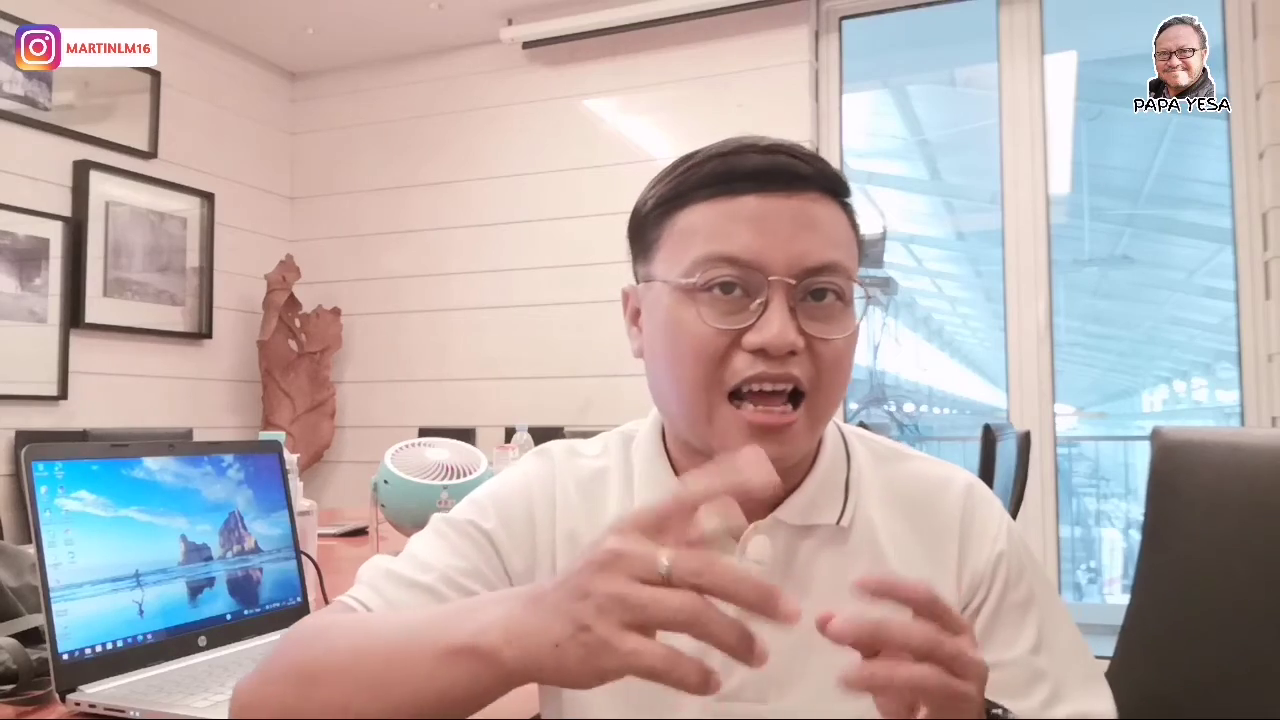